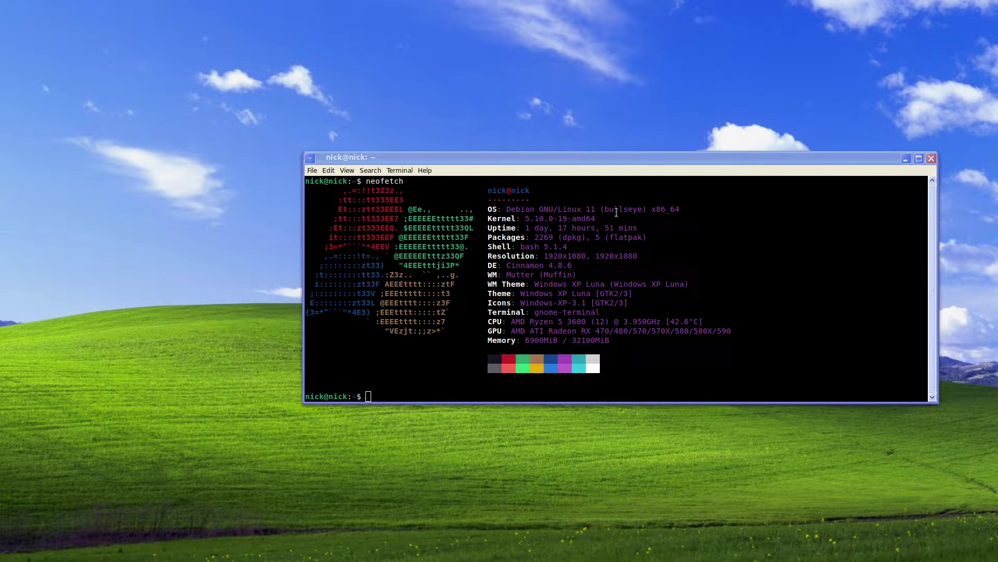
Focus the terminal that shows the neofetch Debian 11 system summary.
{"action": "left_click", "coordinate": [582, 305]}
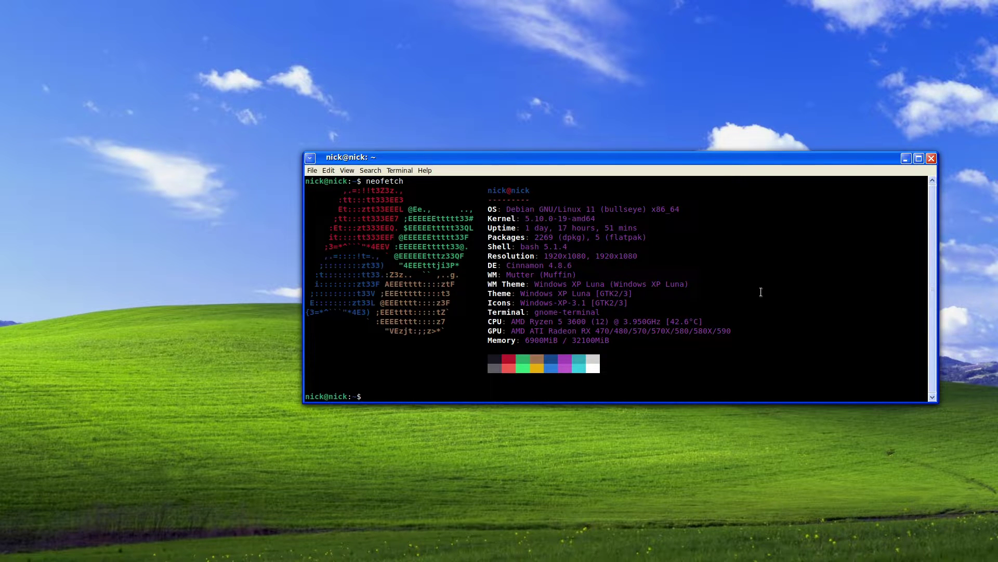
Try running gparted and gparted --version, then clear the terminal.
{"action": "type", "text": "gparted"}
{"action": "key", "text": "Return"}
{"action": "type", "text": "gparted --veer"}
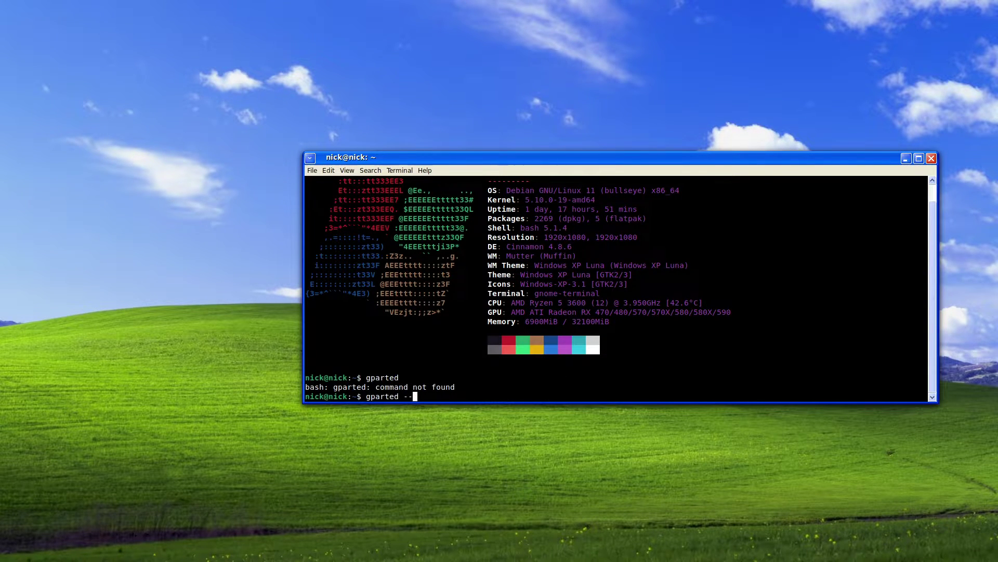
{"action": "key", "text": "BackSpace"}
{"action": "key", "text": "BackSpace"}
{"action": "type", "text": "rsion"}
{"action": "key", "text": "Return"}
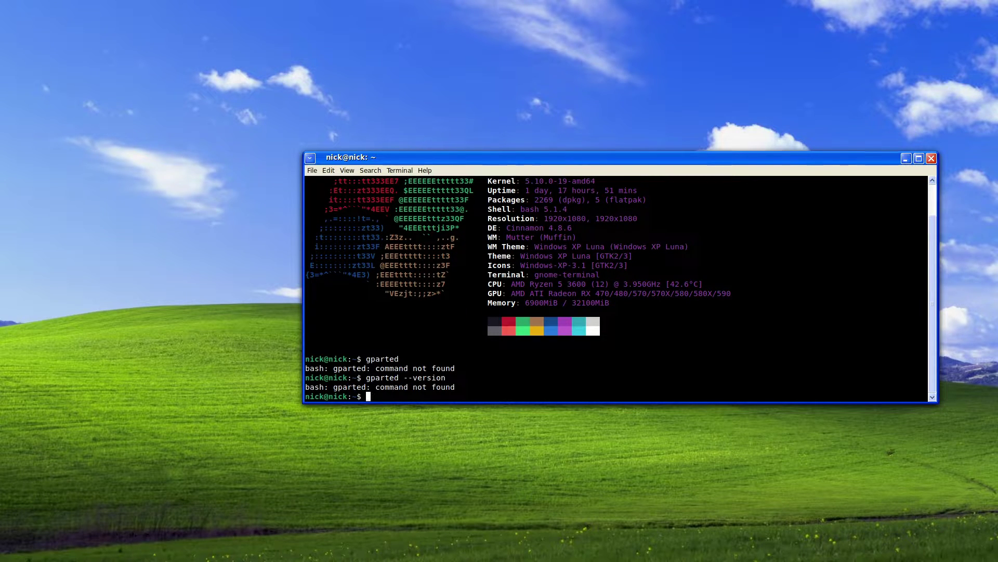
{"action": "type", "text": "clear"}
{"action": "key", "text": "Return"}
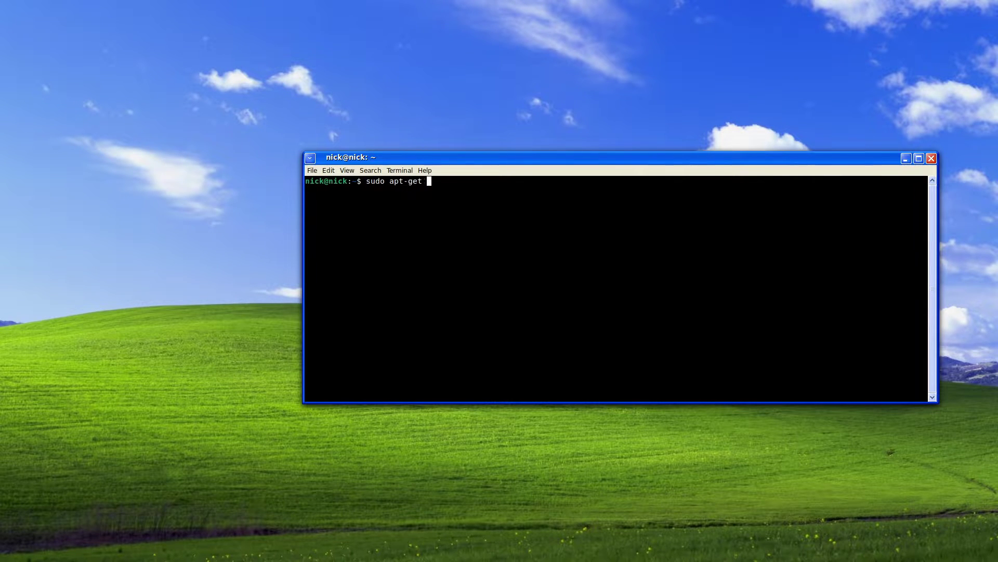
Install gparted with sudo apt-get install gparted, confirm with y, and rerun gparted --version.
{"action": "type", "text": "gparted"}
{"action": "key", "text": "Return"}
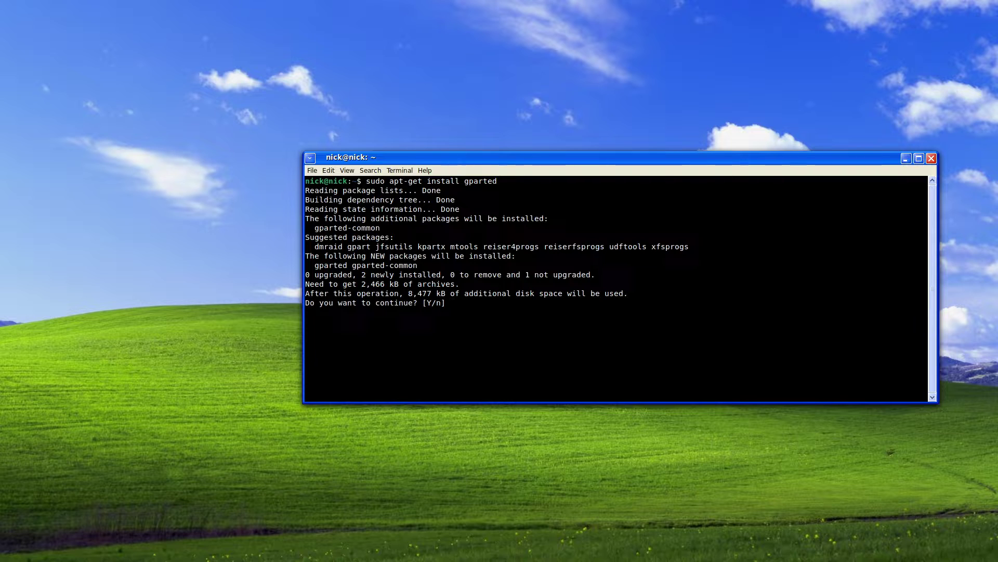
{"action": "type", "text": "y"}
{"action": "key", "text": "Return"}
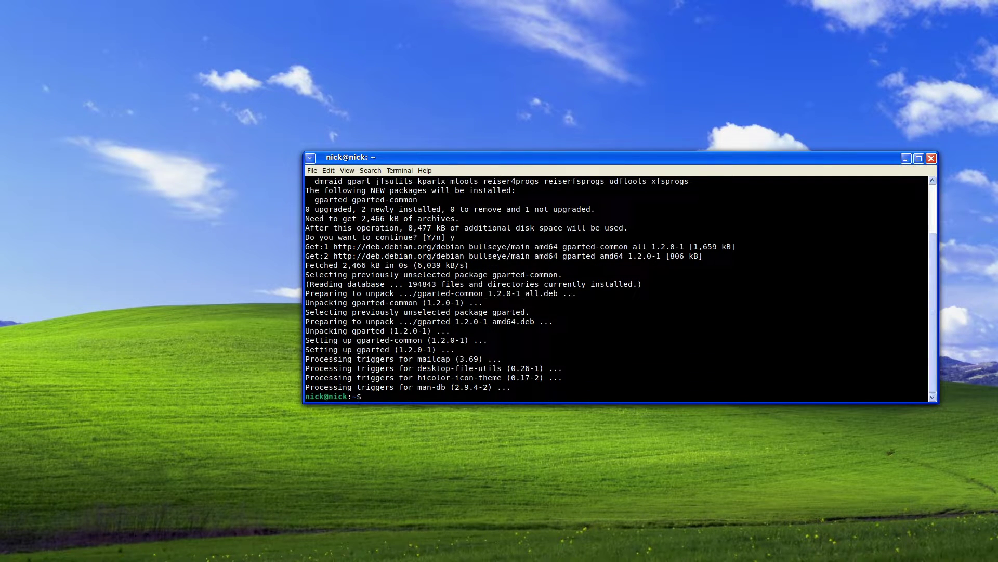
{"action": "key", "text": "Up"}
{"action": "key", "text": "Up"}
{"action": "key", "text": "Up"}
{"action": "key", "text": "Up"}
{"action": "key", "text": "Return"}
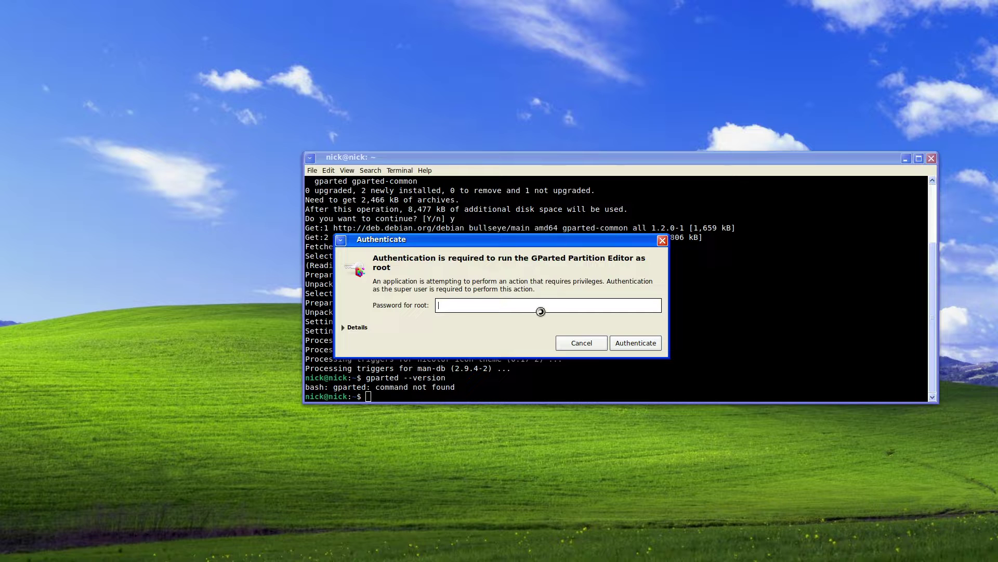
Enter the root password in the Authenticate dialog to start GParted.
{"action": "type", "text": "•••••••••••"}
{"action": "key", "text": "Return"}
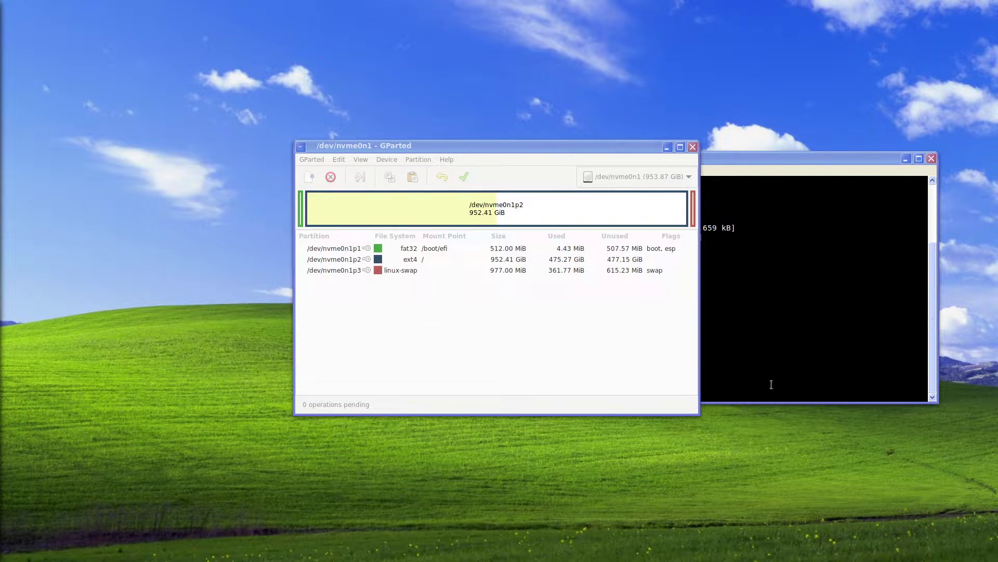
Focus GParted and drop down its device list of six drives, /dev/nvme0n1 to /dev/sde.
{"action": "left_click", "coordinate": [521, 358]}
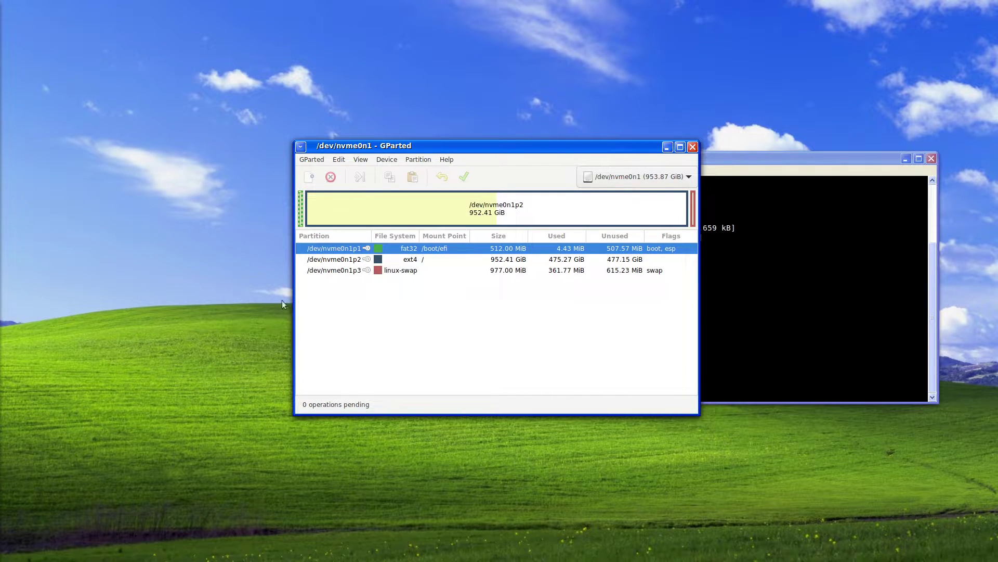
{"action": "left_click", "coordinate": [607, 178]}
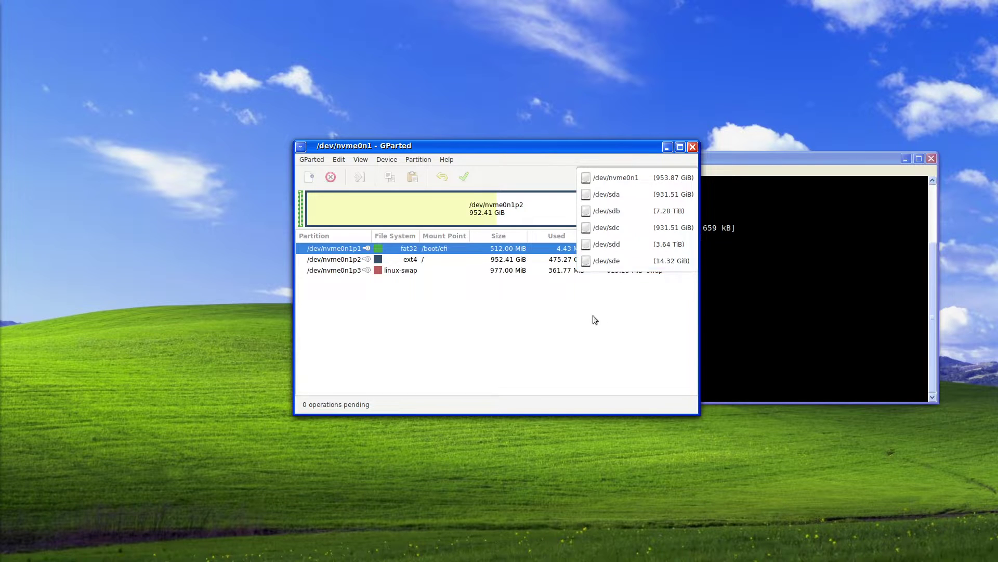
Switch to /dev/sde, select its iso9660 partition, and run GParted > Refresh Devices.
{"action": "left_click", "coordinate": [640, 261]}
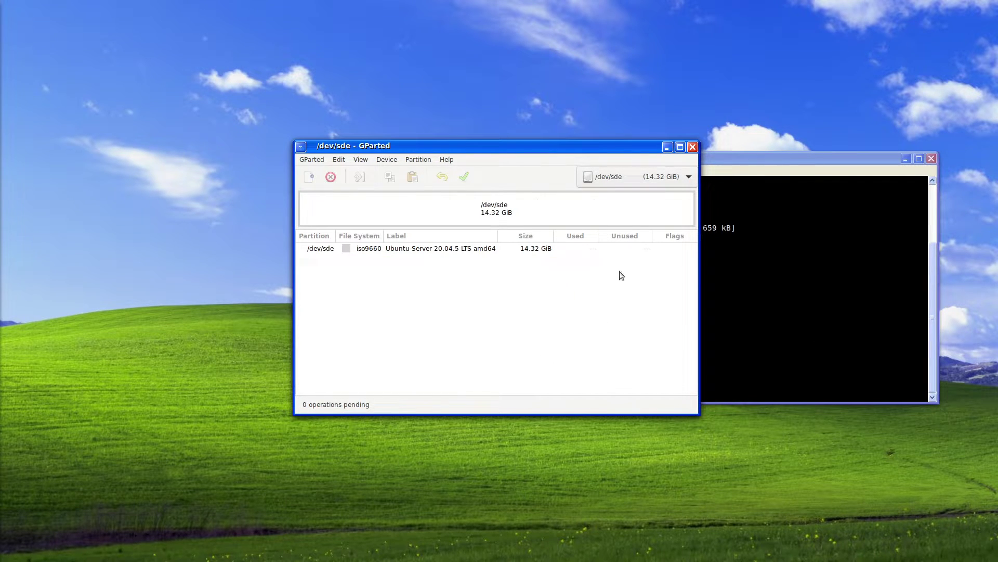
{"action": "left_click", "coordinate": [426, 249]}
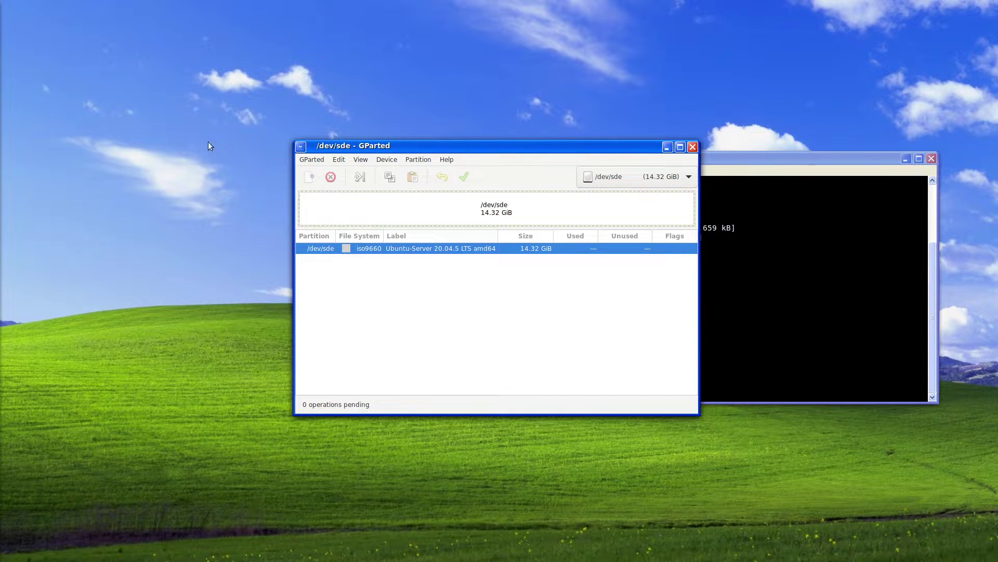
{"action": "left_click", "coordinate": [312, 160]}
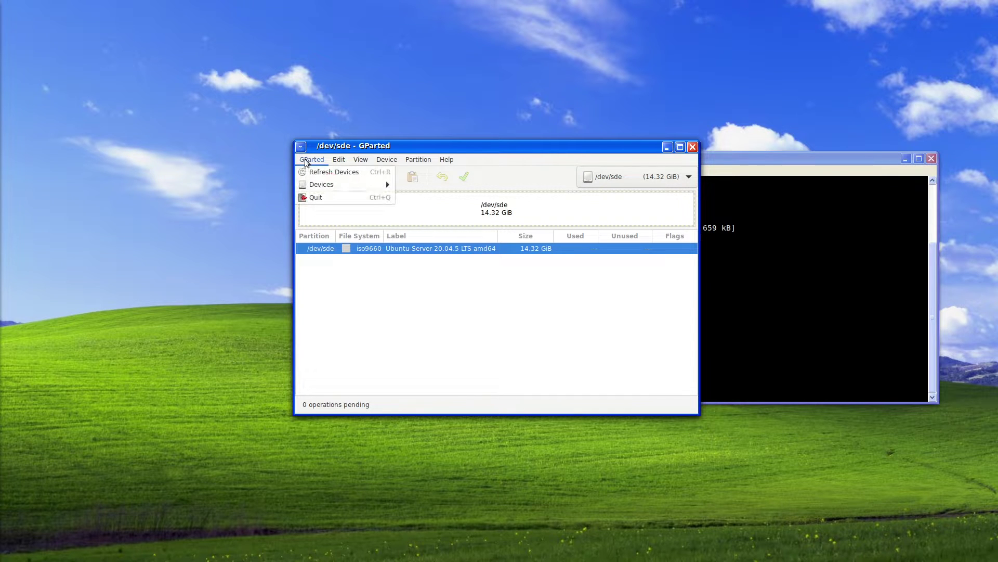
{"action": "mouse_move", "coordinate": [447, 159]}
{"action": "mouse_move", "coordinate": [312, 159]}
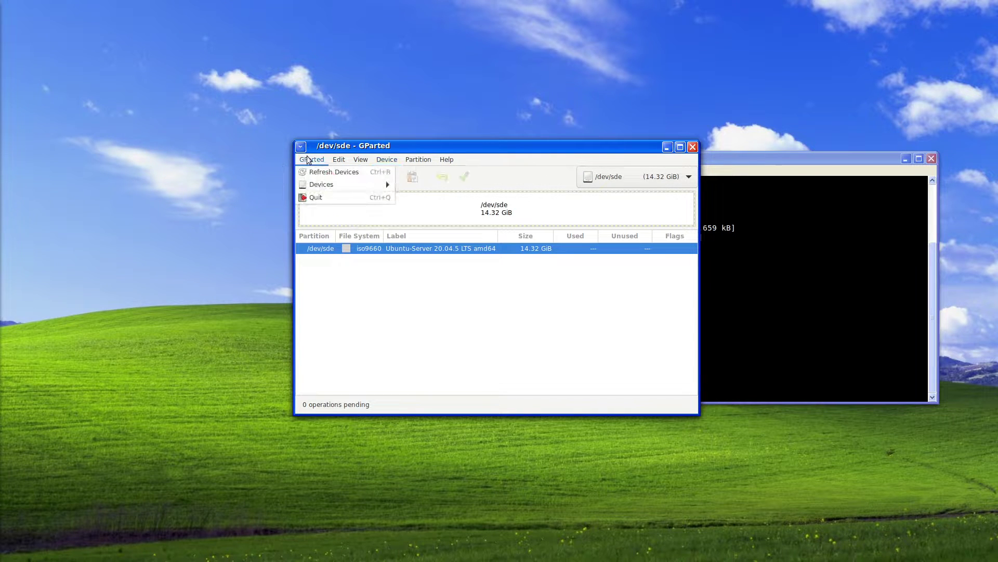
{"action": "left_click", "coordinate": [330, 173]}
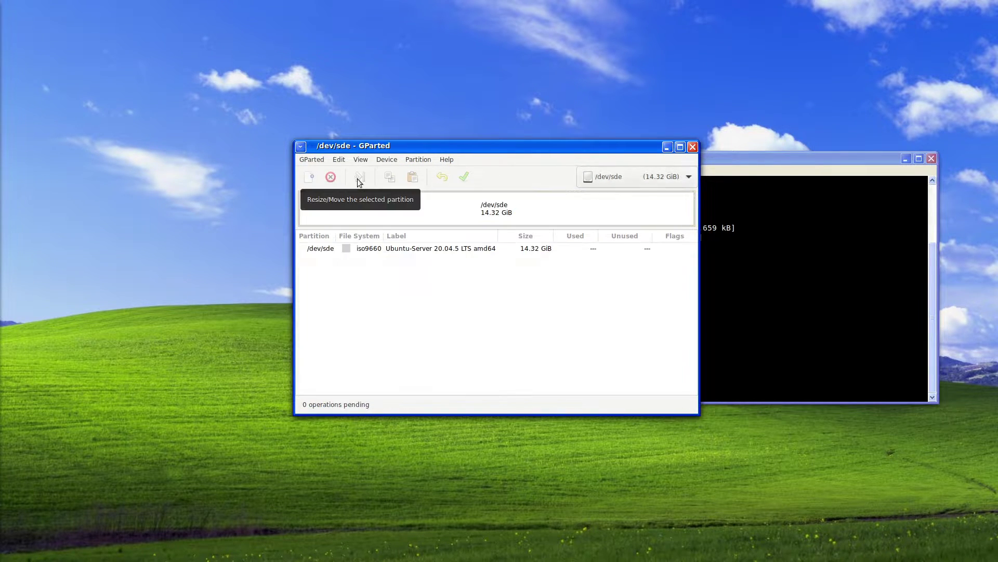
Check /dev/sdc via GParted > Devices, then switch back to /dev/sde.
{"action": "left_click", "coordinate": [312, 159]}
{"action": "mouse_move", "coordinate": [333, 185]}
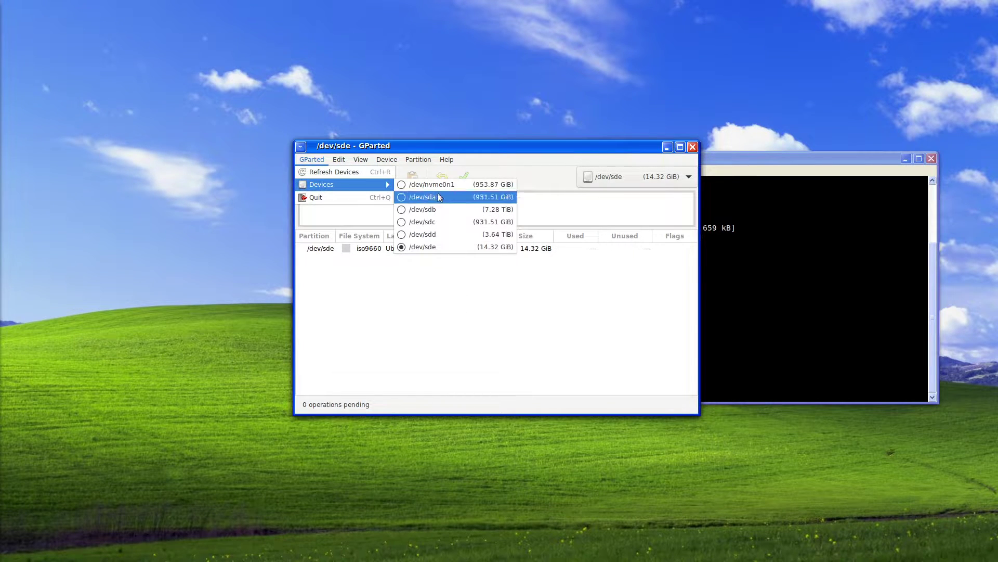
{"action": "left_click", "coordinate": [457, 221]}
{"action": "left_click", "coordinate": [308, 160]}
{"action": "left_click", "coordinate": [575, 290]}
{"action": "left_click", "coordinate": [637, 177]}
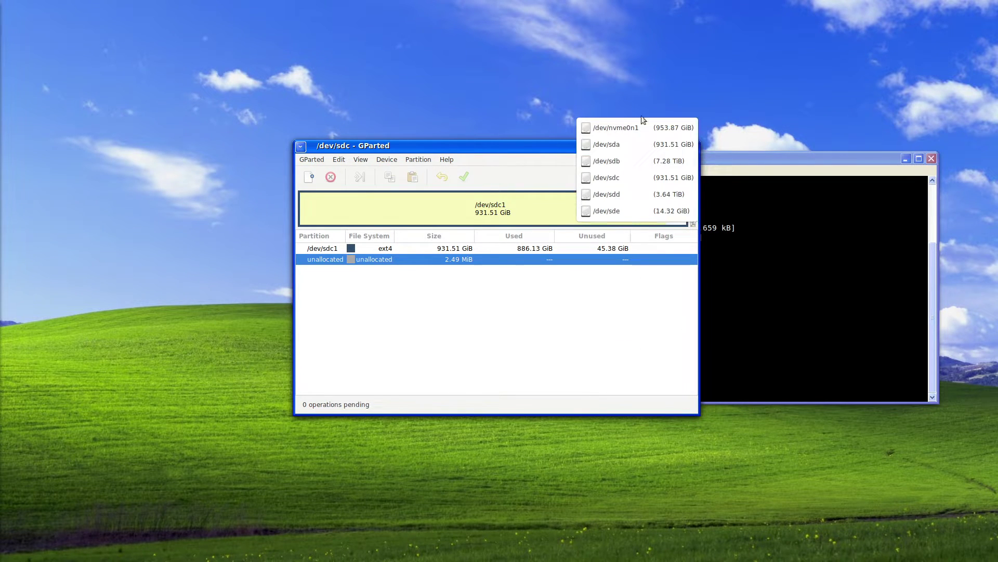
{"action": "left_click", "coordinate": [633, 207]}
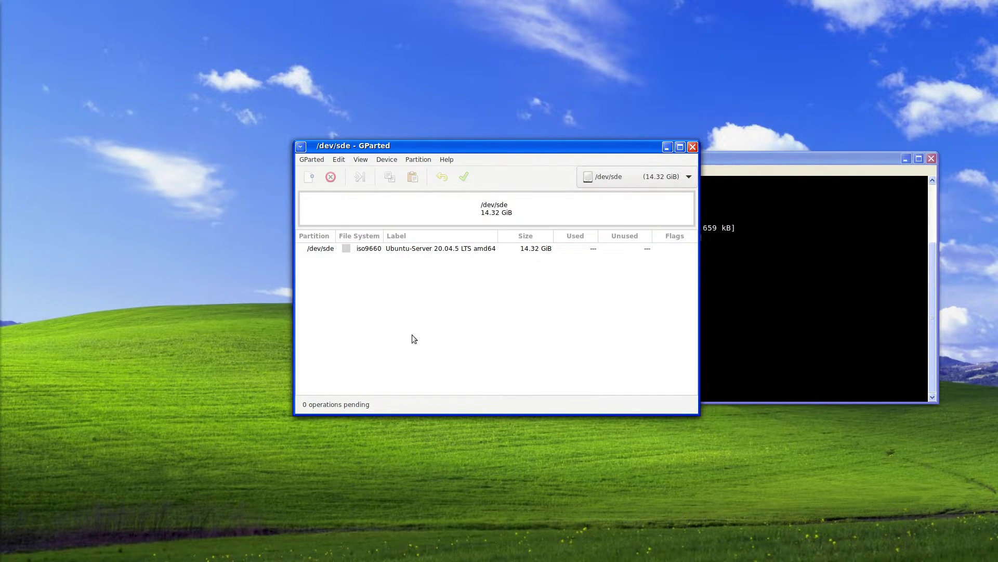
{"action": "left_click", "coordinate": [341, 159]}
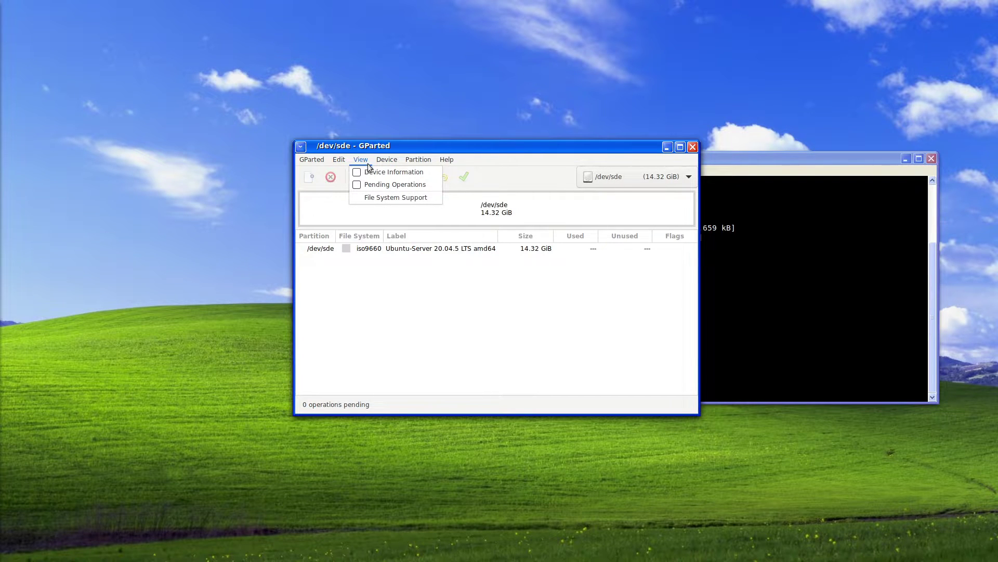
Show /dev/sde's device information (SanDisk Cruzer Glide), then show pending operations and hide device information.
{"action": "left_click", "coordinate": [369, 171]}
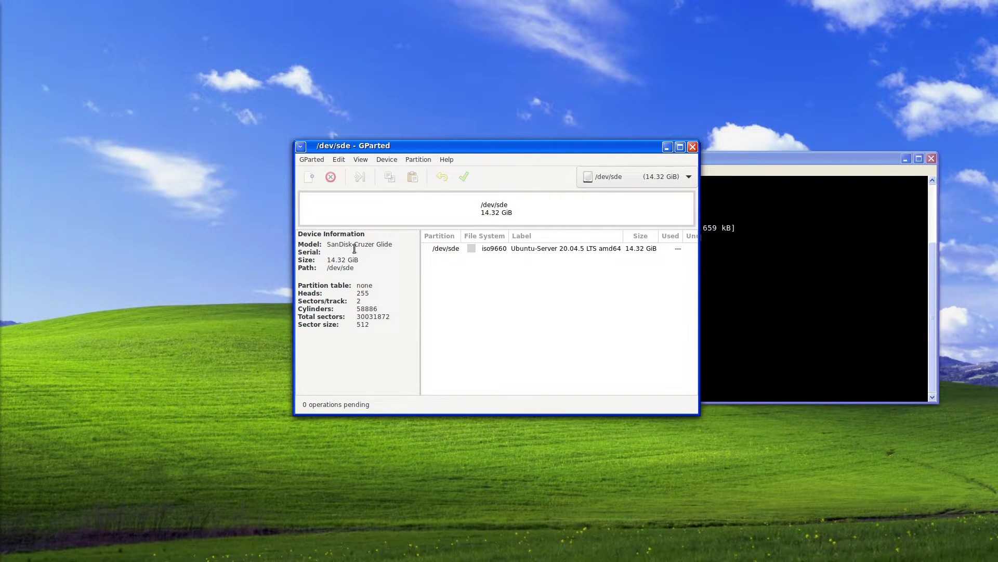
{"action": "left_click_drag", "start_coordinate": [331, 248], "coordinate": [401, 258]}
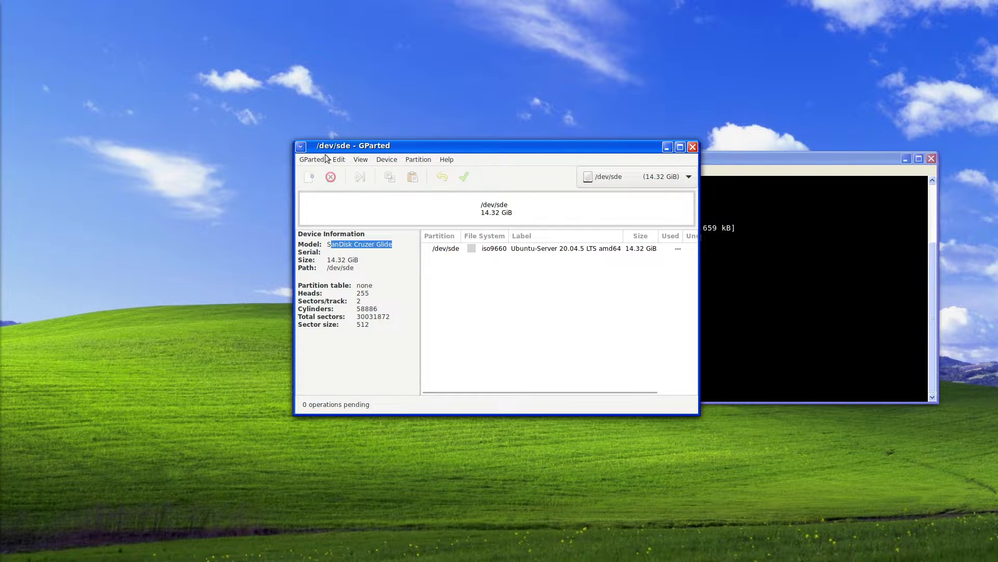
{"action": "left_click", "coordinate": [360, 160]}
{"action": "left_click", "coordinate": [382, 185]}
{"action": "left_click", "coordinate": [360, 159]}
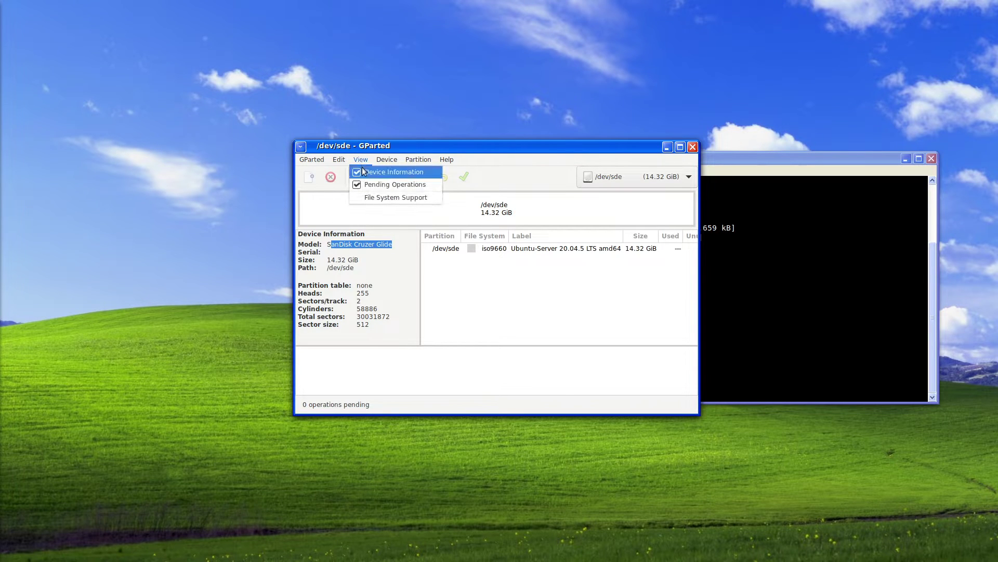
{"action": "left_click", "coordinate": [362, 168]}
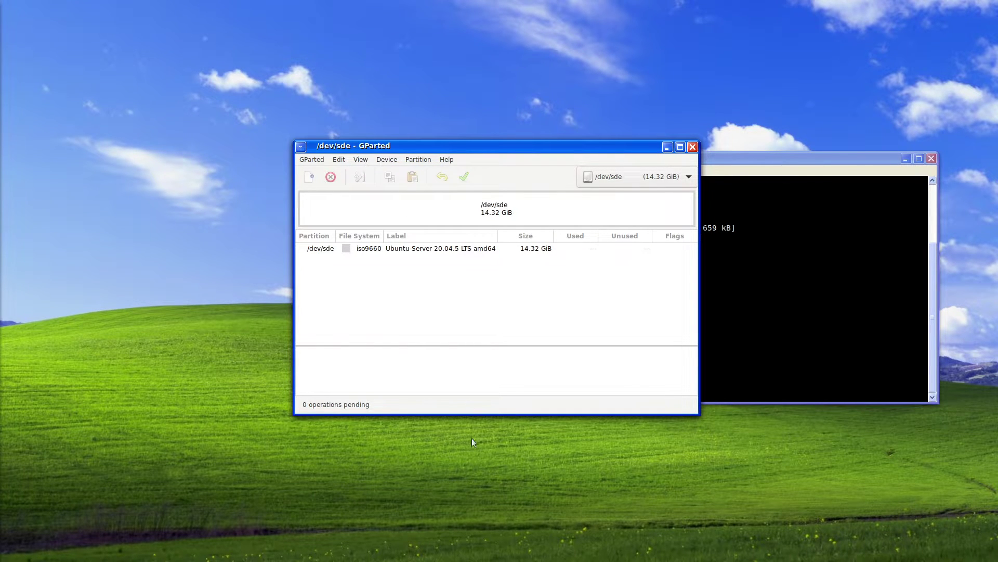
Browse the Device and Partition menus without choosing an action.
{"action": "left_click", "coordinate": [386, 159]}
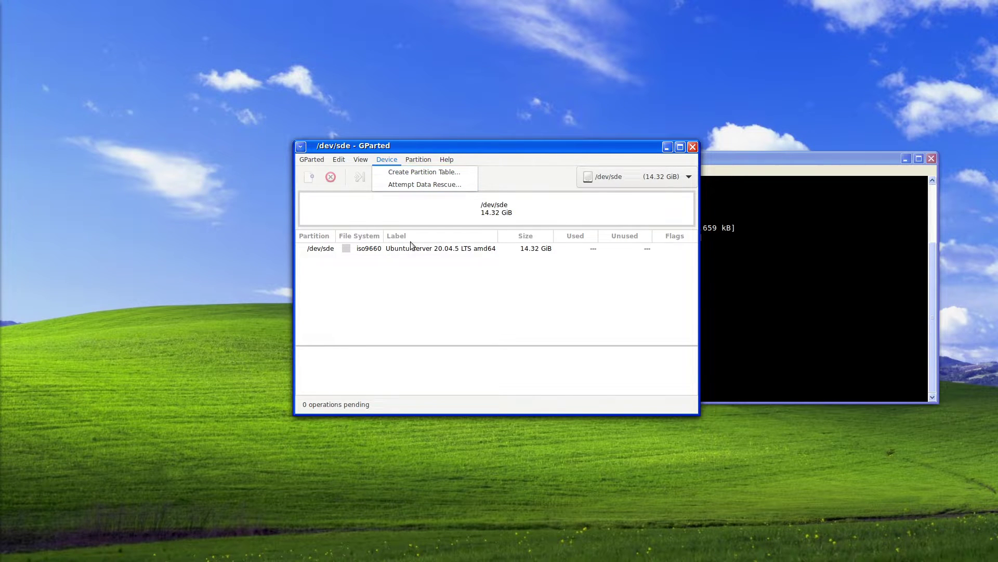
{"action": "left_click", "coordinate": [404, 335]}
{"action": "left_click", "coordinate": [418, 160]}
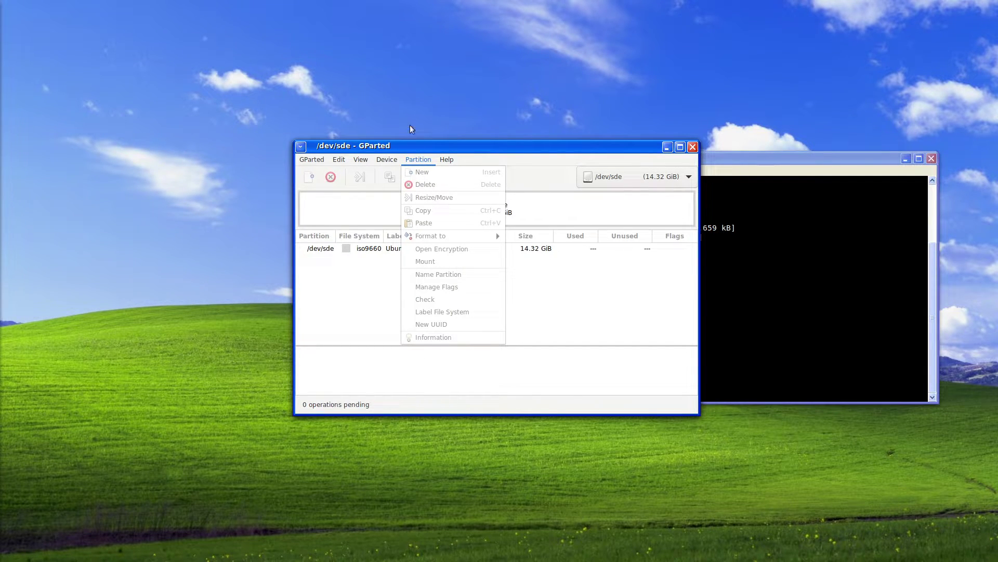
Open Partition > Information for /dev/sde's partition, move the dialog aside, then close it.
{"action": "left_click", "coordinate": [389, 341]}
{"action": "left_click", "coordinate": [404, 250]}
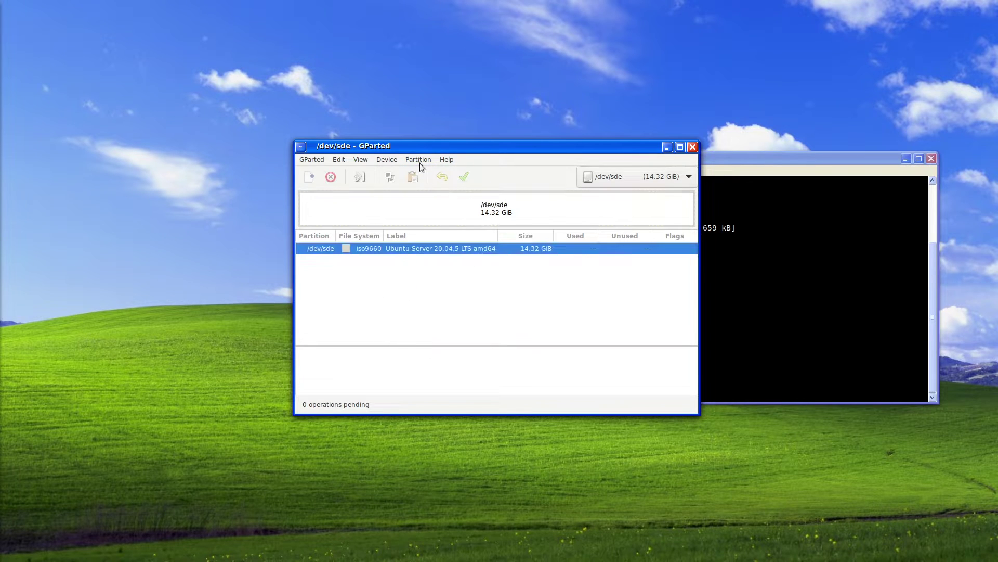
{"action": "left_click", "coordinate": [385, 160]}
{"action": "mouse_move", "coordinate": [418, 159]}
{"action": "left_click", "coordinate": [475, 338]}
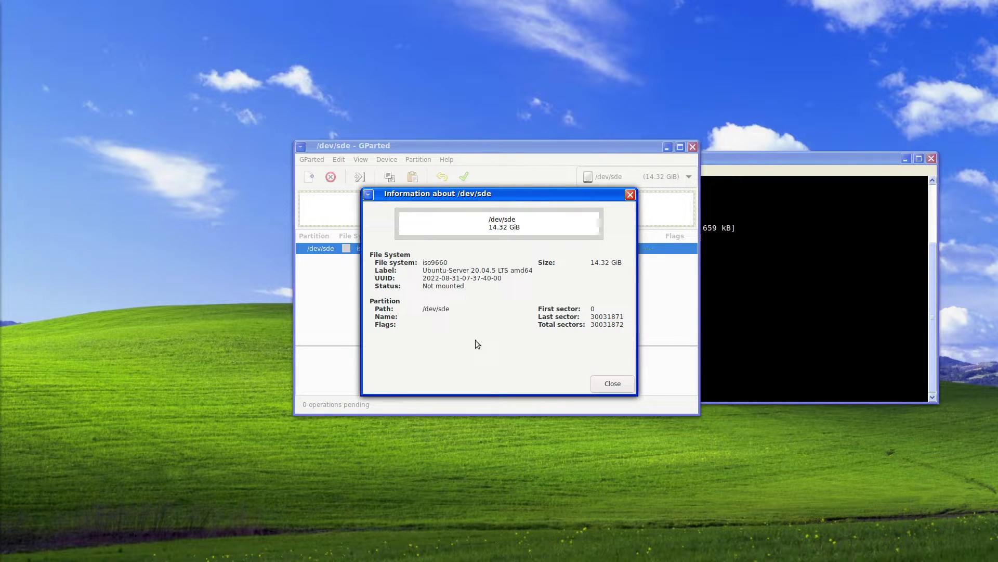
{"action": "left_click_drag", "start_coordinate": [480, 194], "coordinate": [560, 127]}
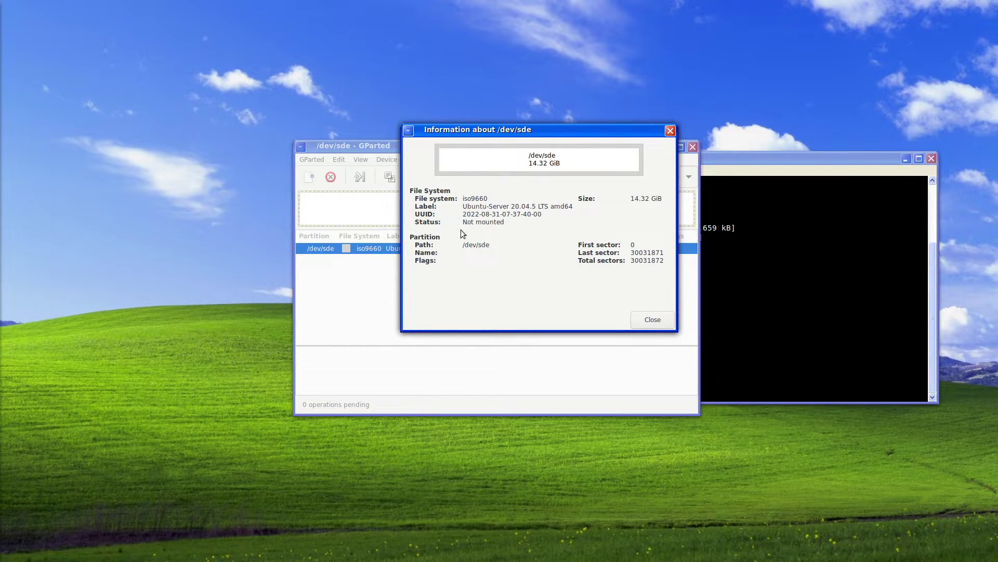
{"action": "left_click", "coordinate": [652, 320]}
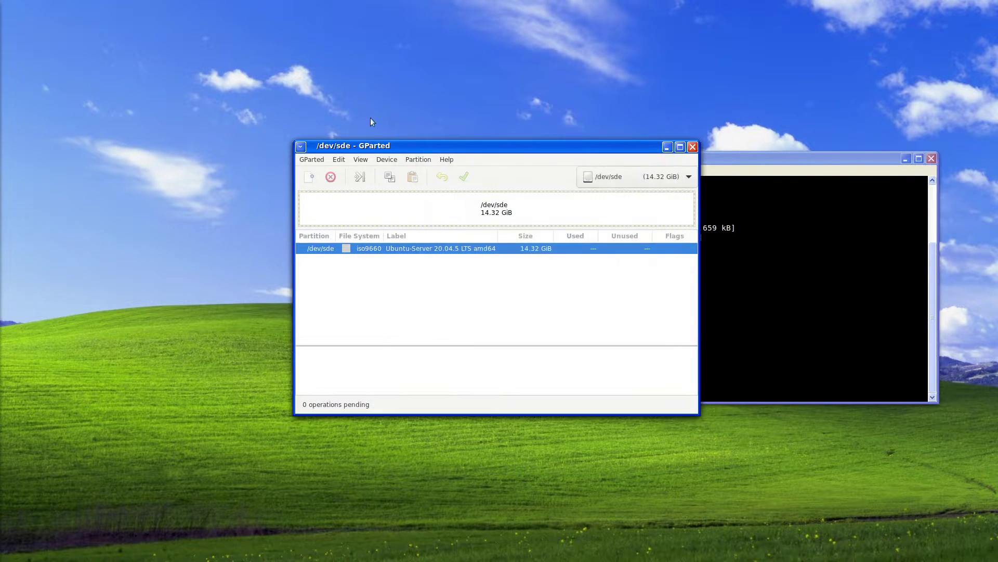
Open the GParted Manual through Help > Contents.
{"action": "left_click", "coordinate": [418, 159]}
{"action": "left_click", "coordinate": [428, 159]}
{"action": "left_click", "coordinate": [447, 159]}
{"action": "left_click", "coordinate": [460, 172]}
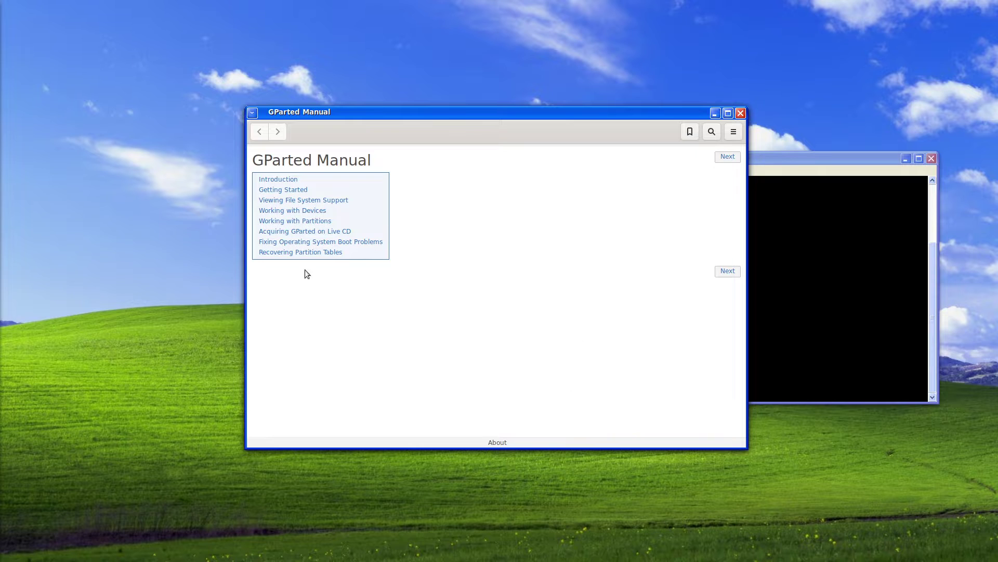
Close the GParted Manual window, back to /dev/sde's single iso9660 partition.
{"action": "left_click", "coordinate": [742, 113]}
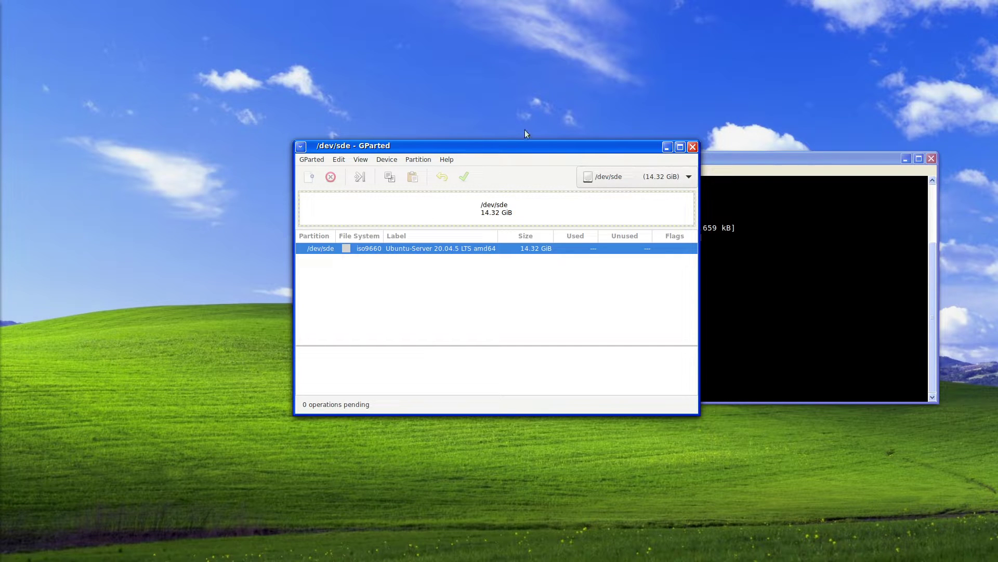
{"action": "left_click", "coordinate": [447, 159]}
{"action": "mouse_move", "coordinate": [308, 159]}
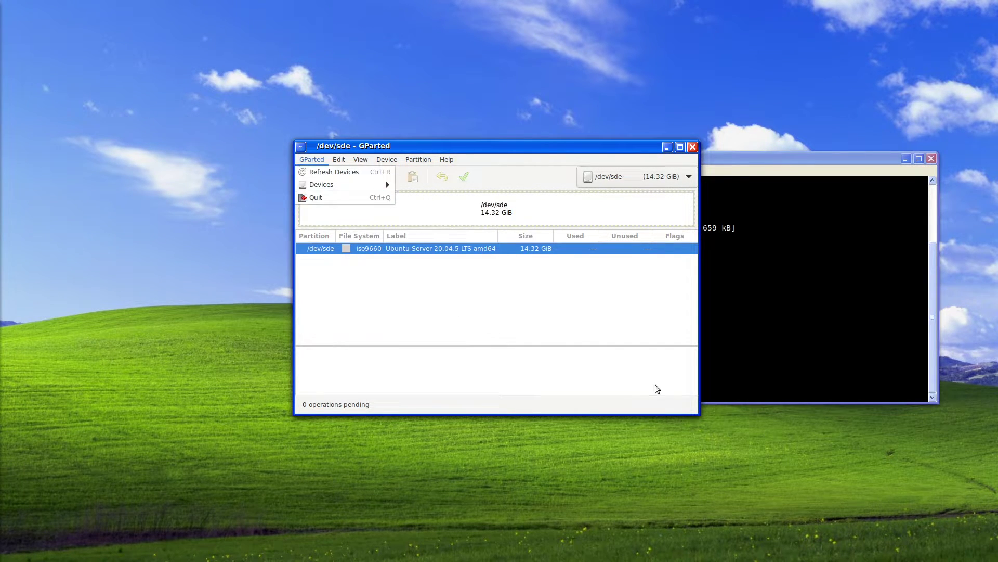
{"action": "left_click", "coordinate": [462, 286]}
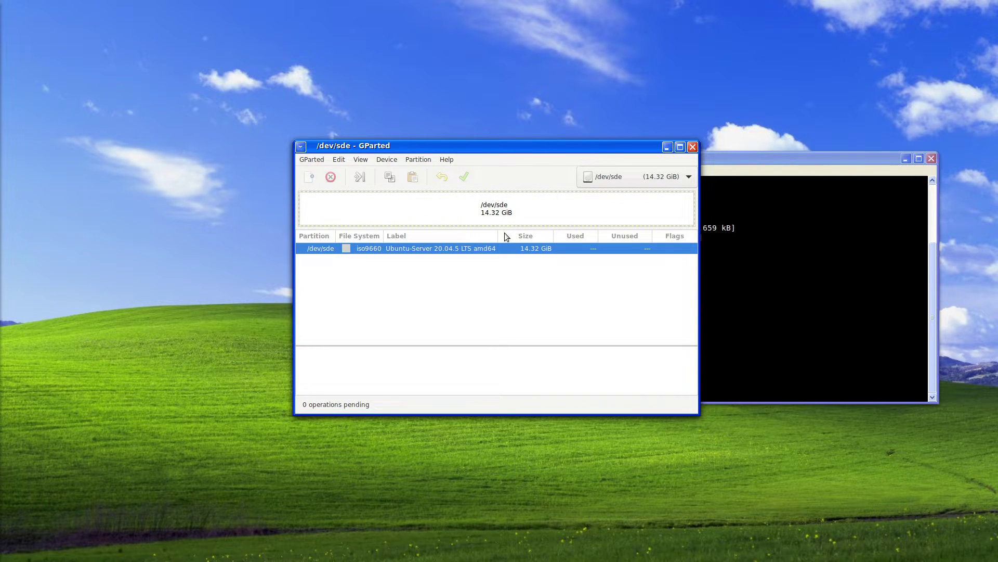
{"action": "right_click", "coordinate": [486, 250]}
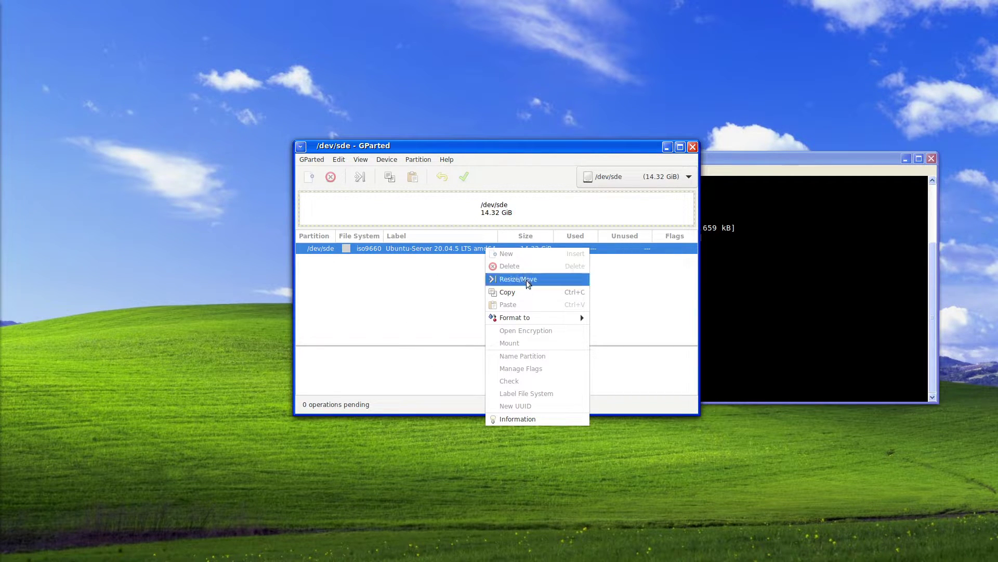
{"action": "left_click", "coordinate": [398, 272]}
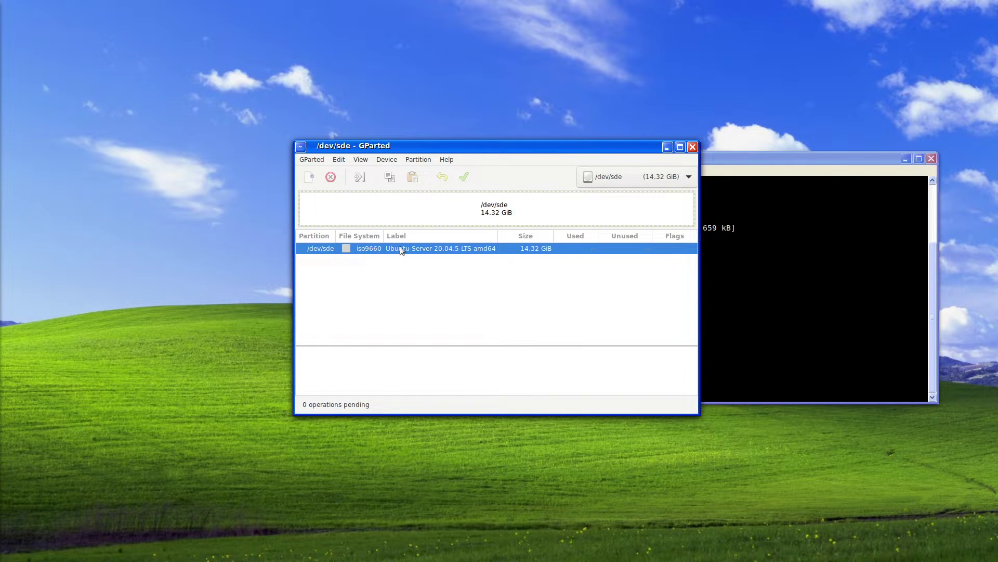
{"action": "right_click", "coordinate": [400, 245]}
{"action": "left_click", "coordinate": [482, 278]}
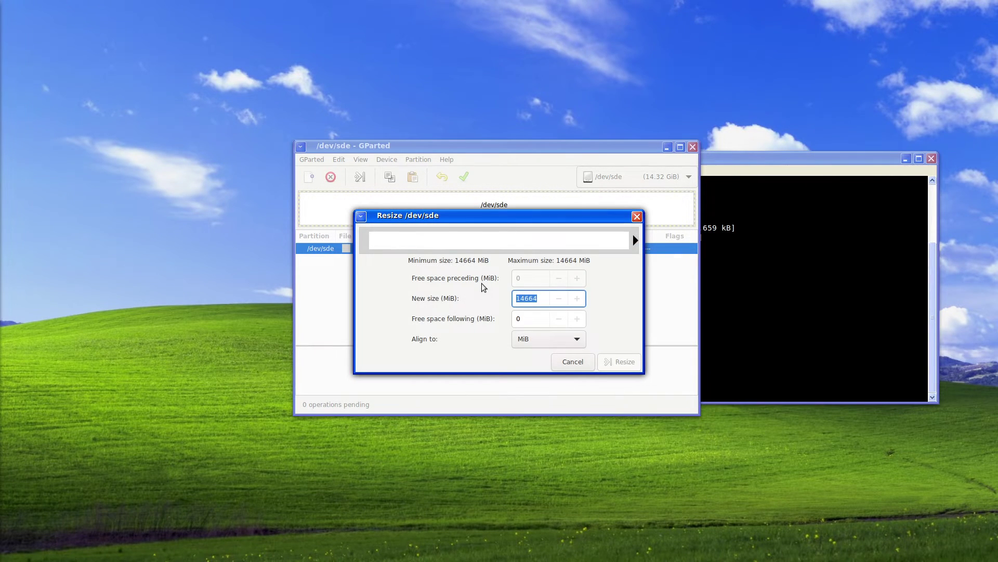
{"action": "left_click", "coordinate": [572, 362]}
{"action": "right_click", "coordinate": [438, 254]}
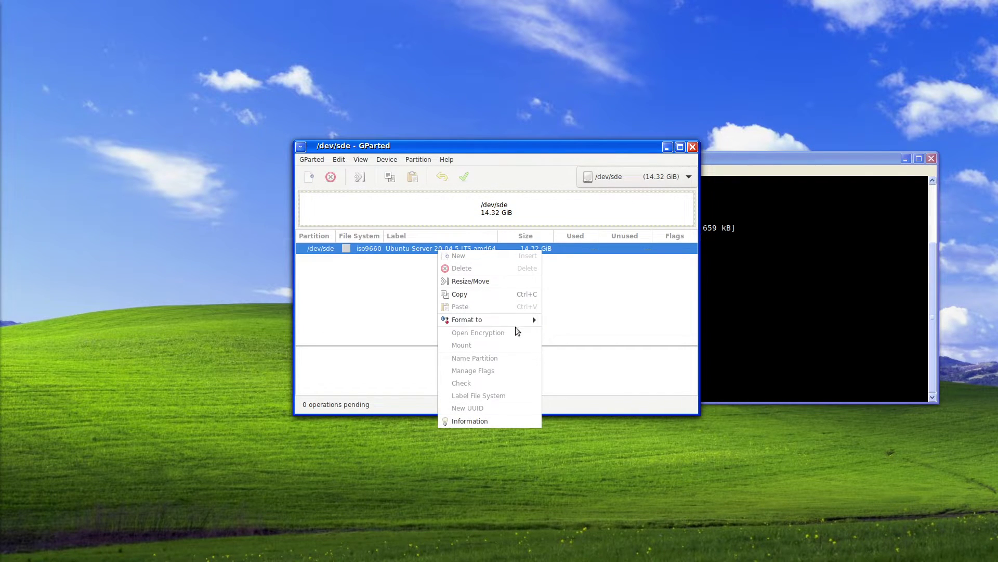
{"action": "mouse_move", "coordinate": [515, 322]}
{"action": "left_click", "coordinate": [345, 305]}
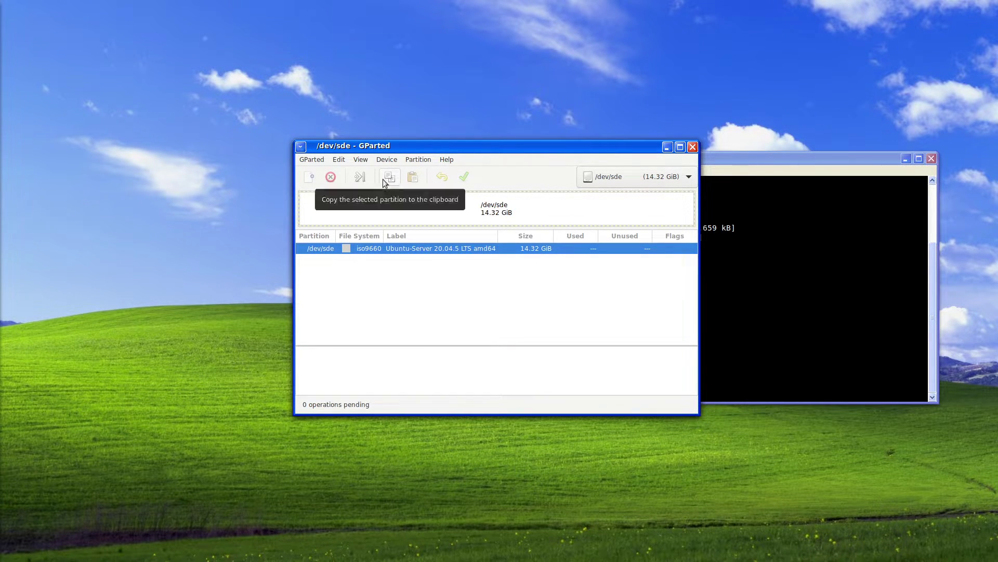
Queue Format to fat32 on /dev/sde, undo it, then queue fat32 again.
{"action": "right_click", "coordinate": [397, 249]}
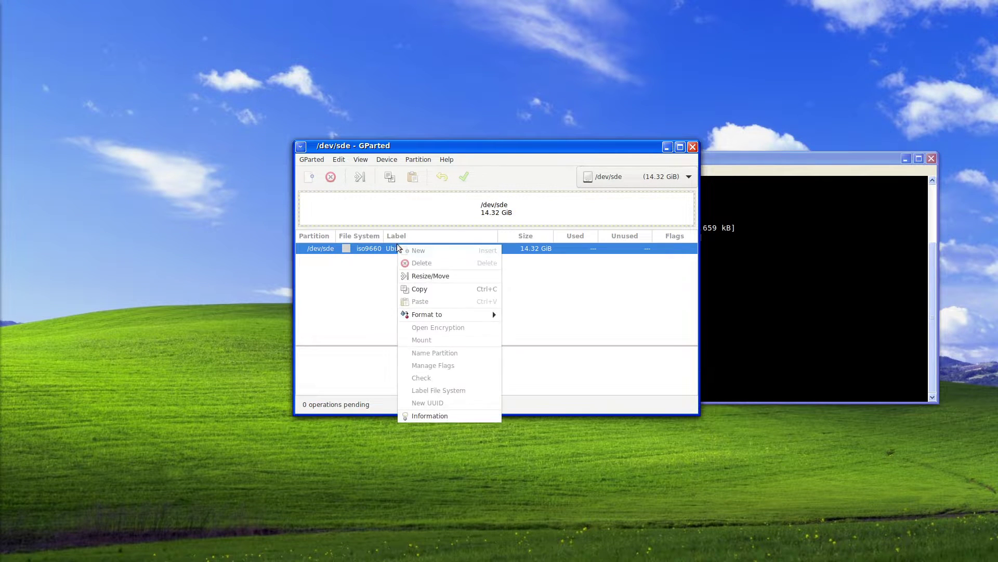
{"action": "mouse_move", "coordinate": [461, 318]}
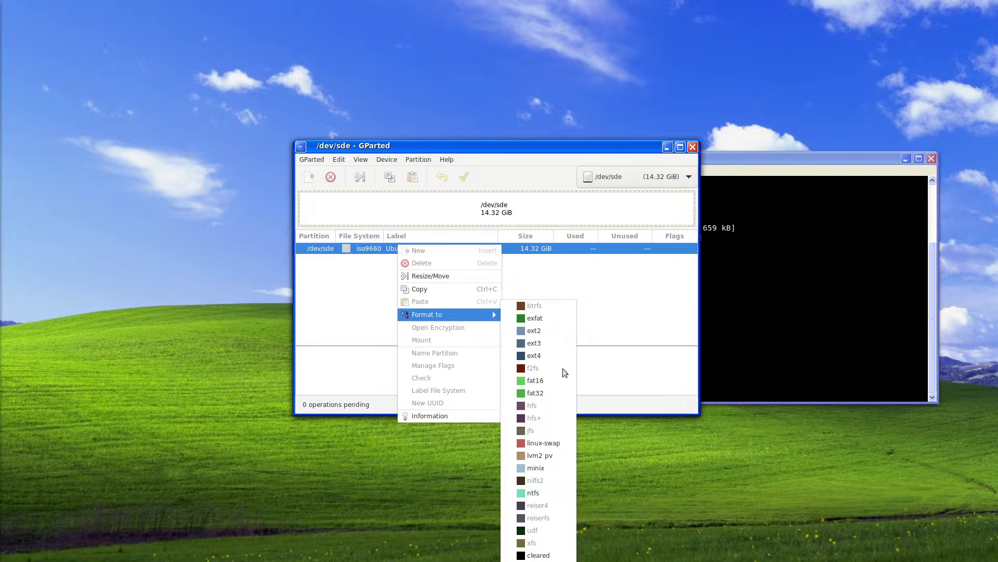
{"action": "left_click", "coordinate": [549, 395]}
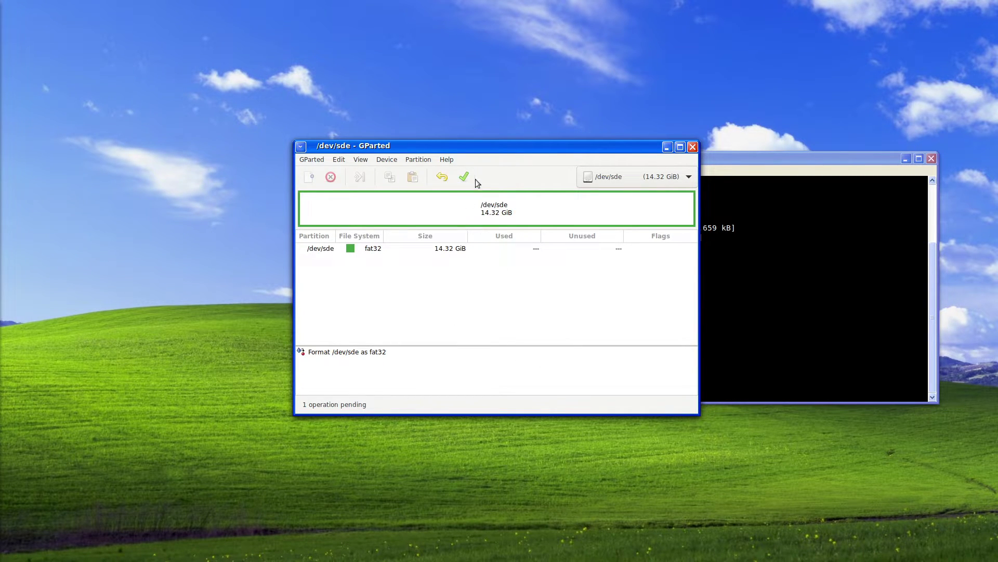
{"action": "left_click", "coordinate": [447, 180]}
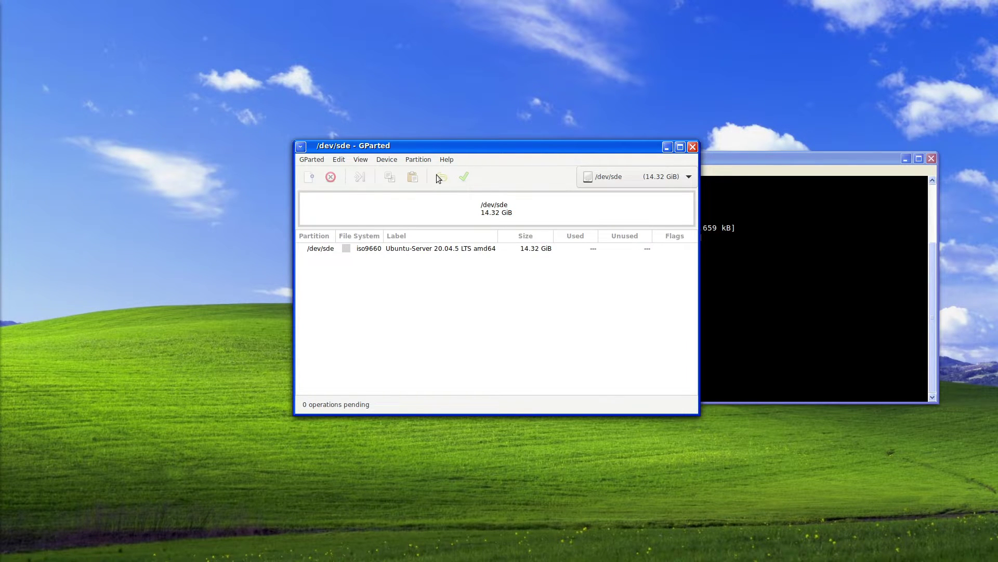
{"action": "right_click", "coordinate": [449, 255]}
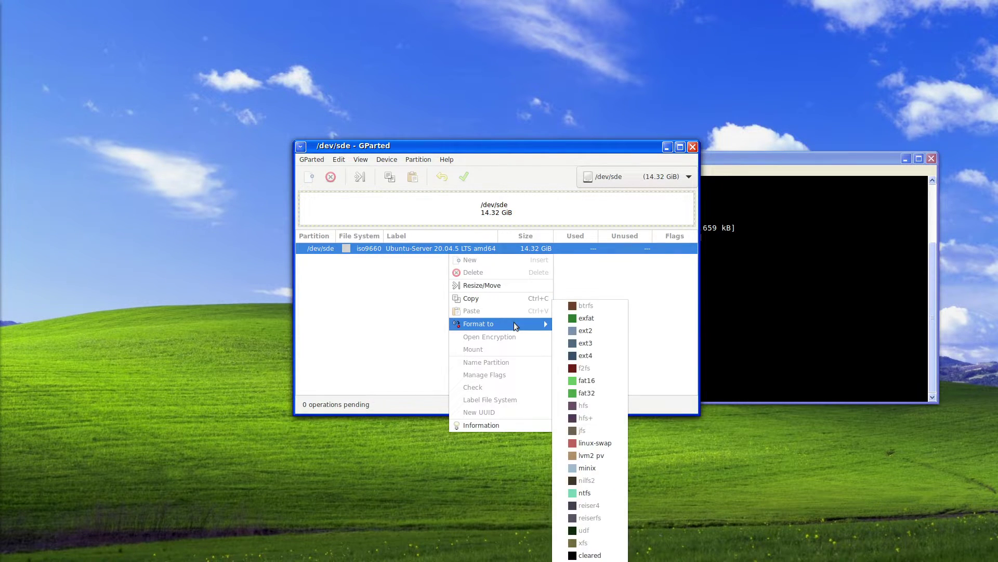
{"action": "left_click", "coordinate": [592, 393]}
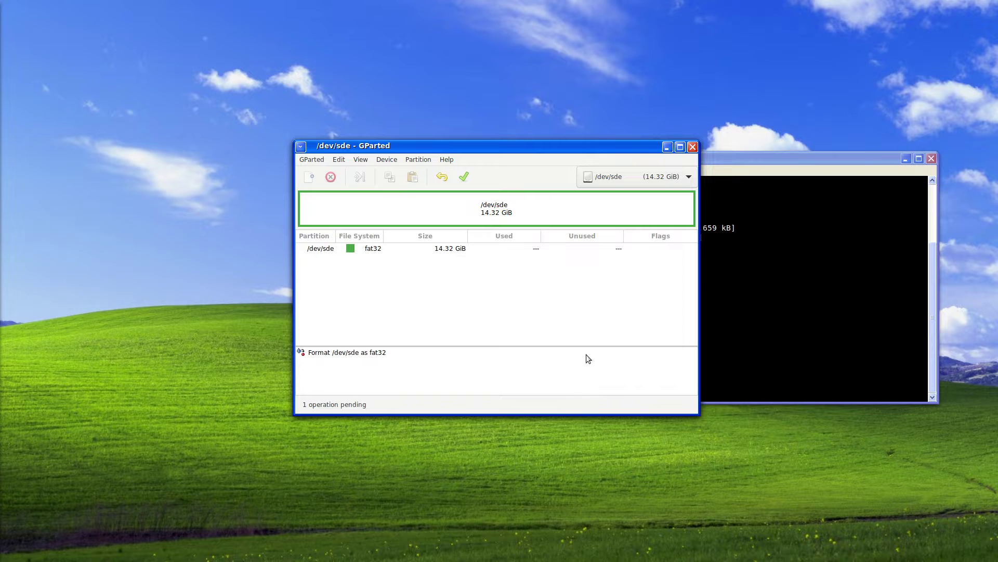
Apply the pending fat32 format and dismiss the resulting error message.
{"action": "left_click", "coordinate": [462, 182]}
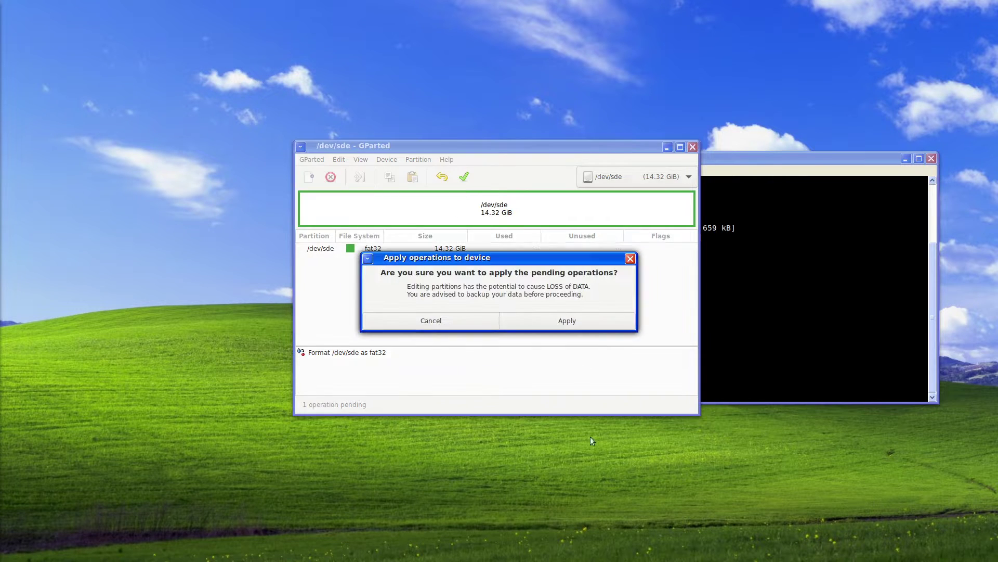
{"action": "left_click", "coordinate": [560, 321]}
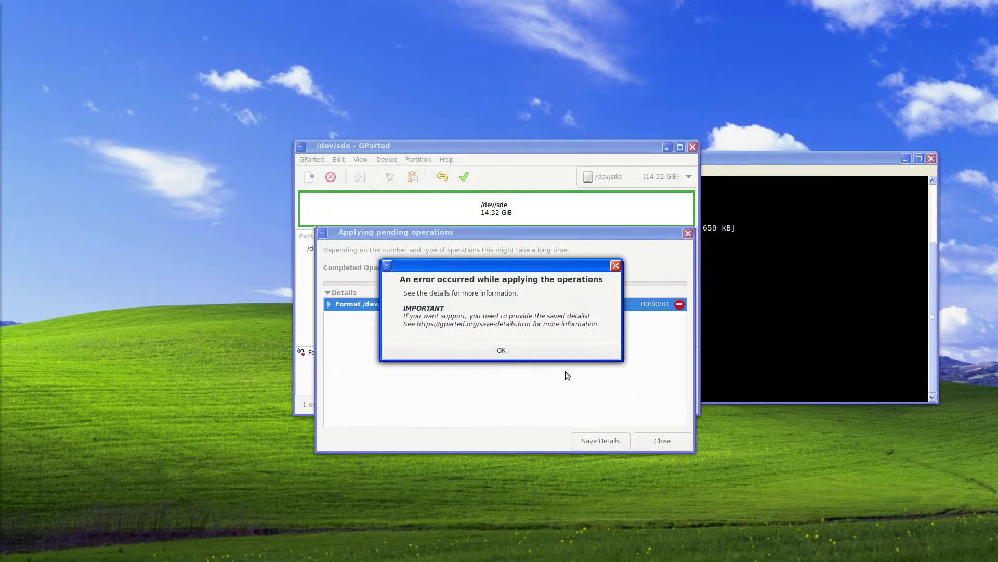
{"action": "left_click", "coordinate": [477, 350]}
Inspect the calibrate, clear-signatures and failed fat32 steps, then close the Applying window.
{"action": "left_click", "coordinate": [331, 305]}
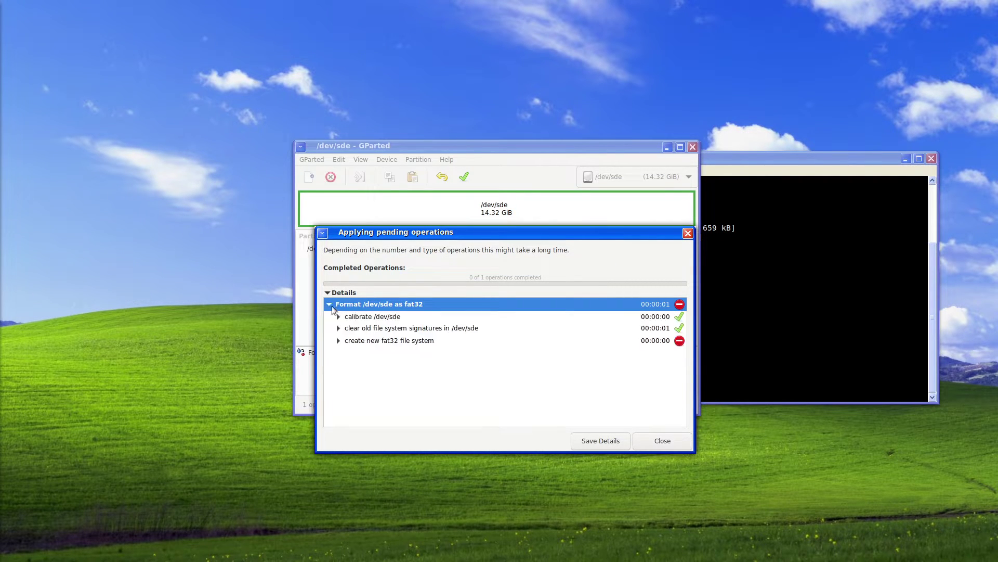
{"action": "left_click", "coordinate": [391, 319]}
{"action": "left_click", "coordinate": [398, 341]}
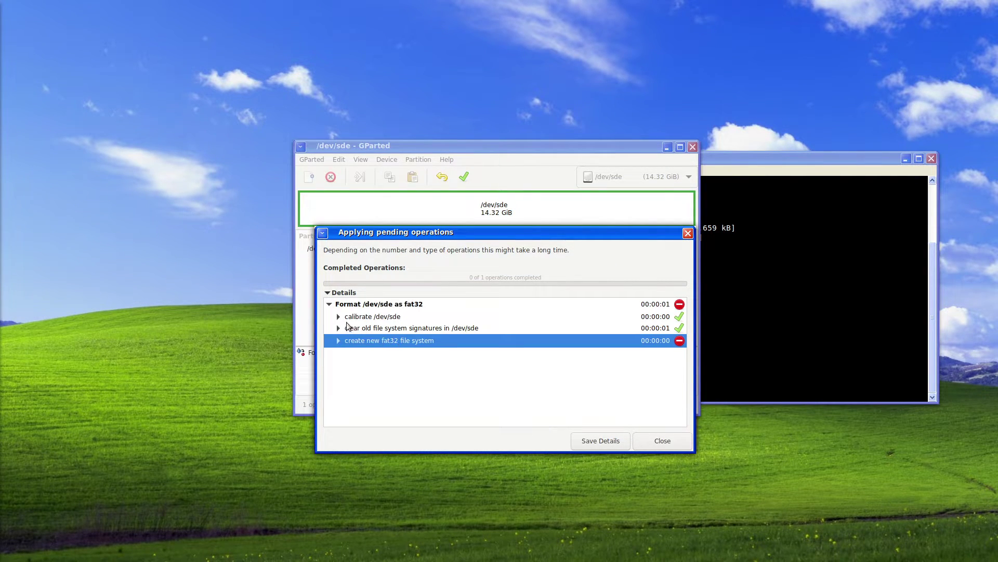
{"action": "left_click", "coordinate": [373, 318]}
{"action": "left_click", "coordinate": [338, 316]}
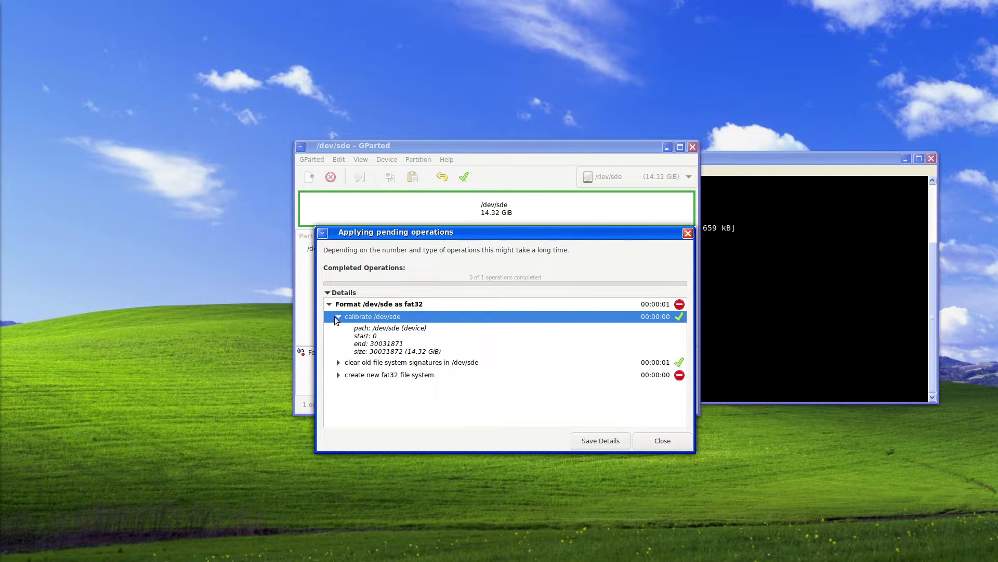
{"action": "left_click", "coordinate": [369, 364]}
{"action": "left_click", "coordinate": [663, 440]}
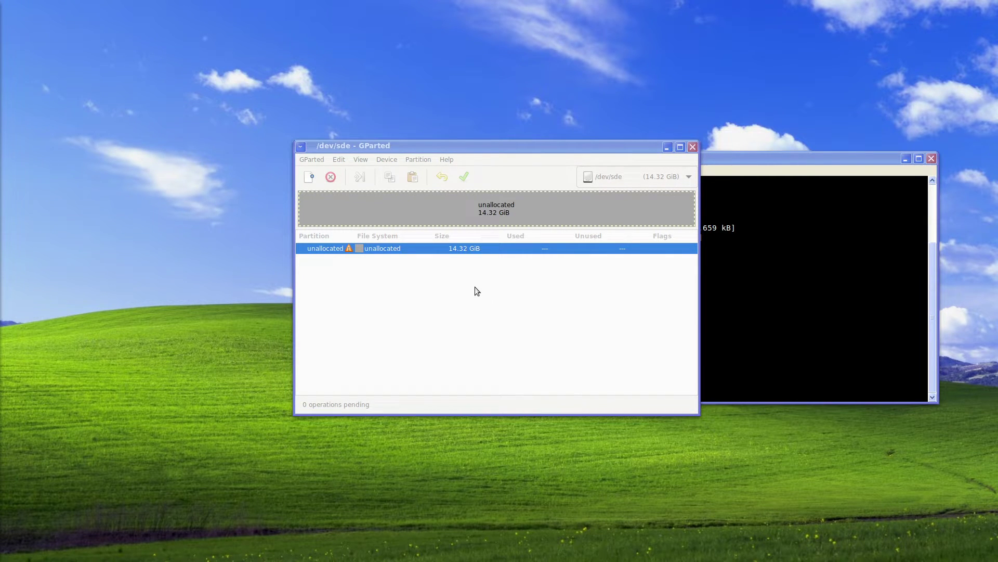
View the unallocated space's information, dismiss the 'No partition table' notice, and open the Device menu.
{"action": "right_click", "coordinate": [474, 248]}
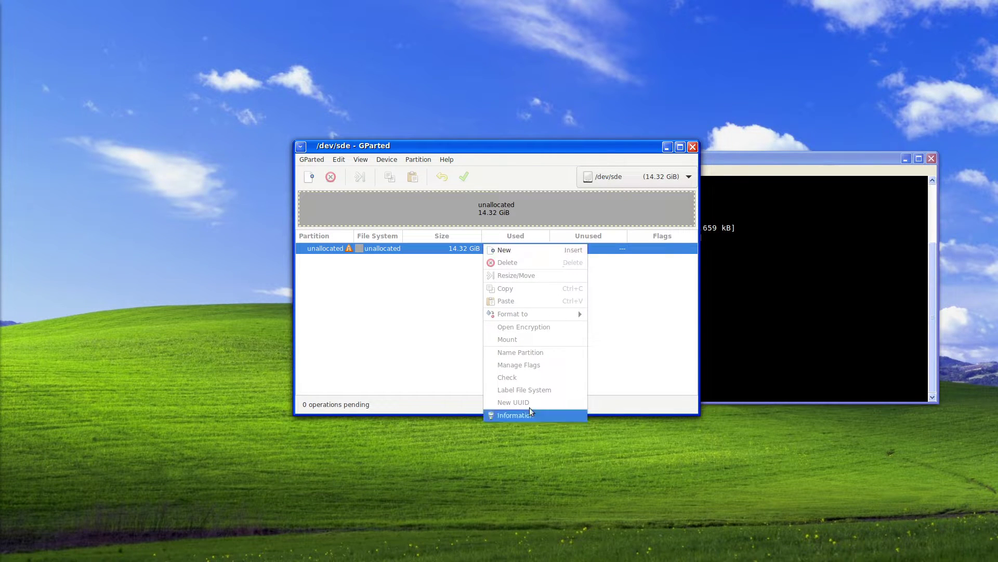
{"action": "left_click", "coordinate": [539, 248]}
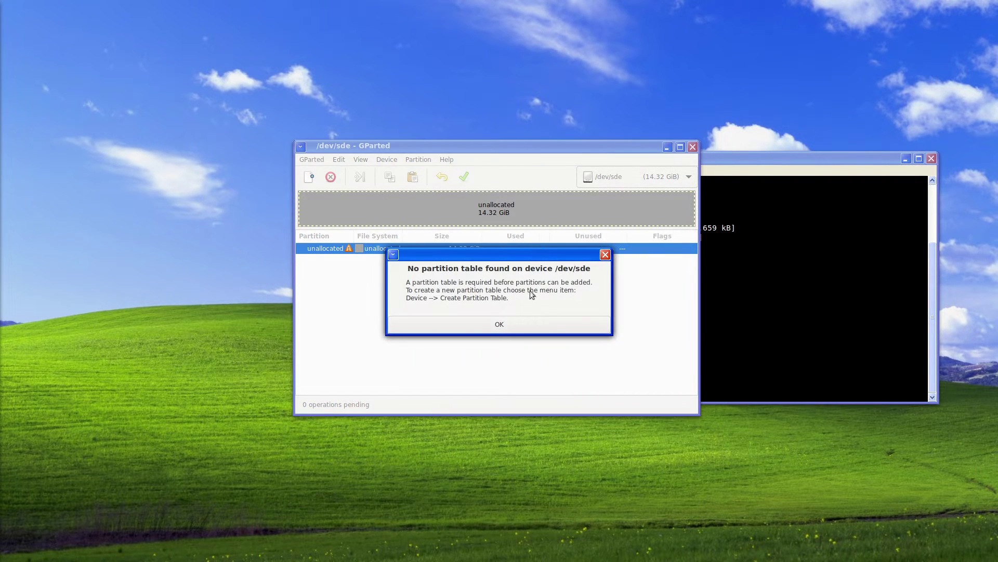
{"action": "left_click", "coordinate": [523, 325]}
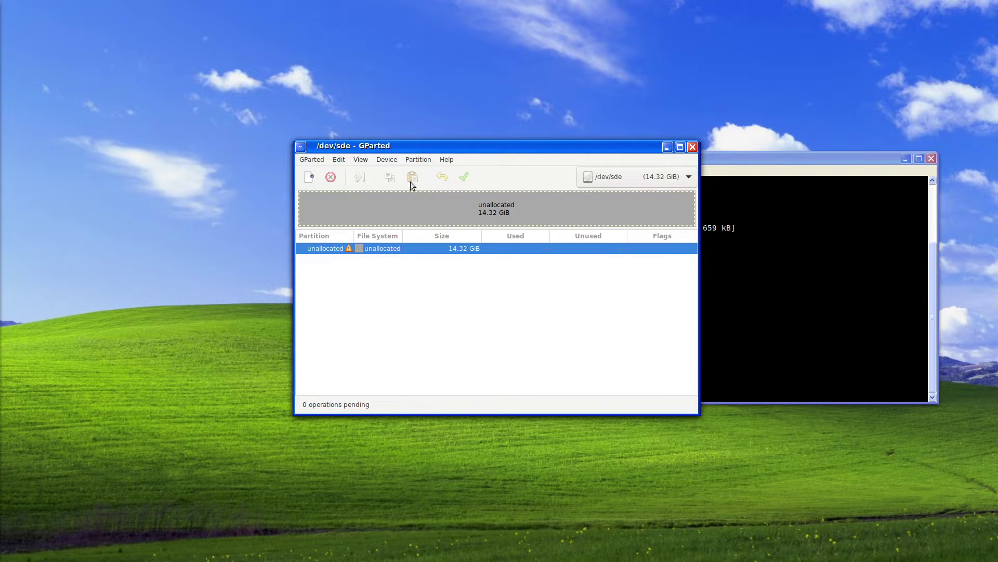
{"action": "left_click", "coordinate": [418, 160]}
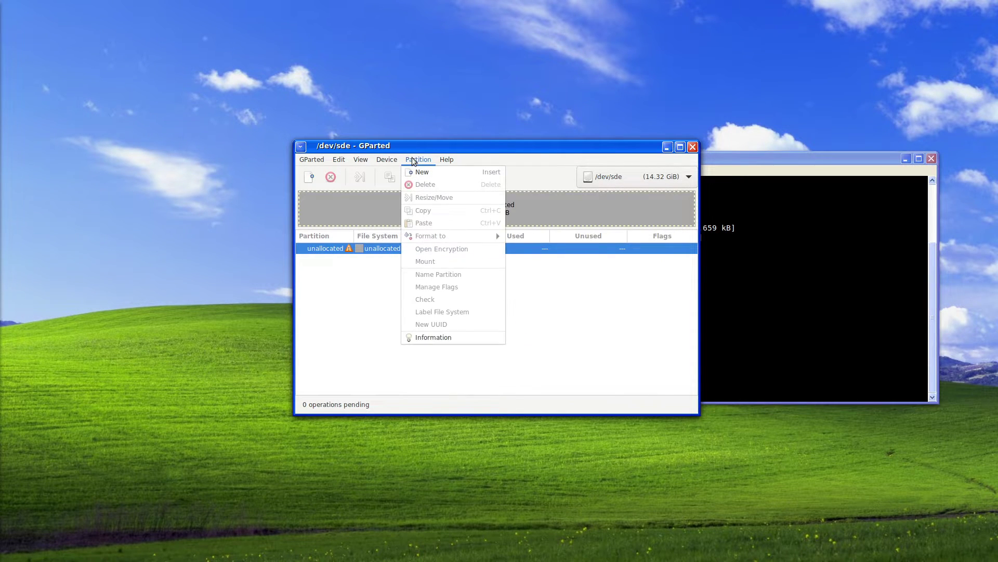
{"action": "left_click", "coordinate": [414, 160]}
{"action": "left_click", "coordinate": [382, 159]}
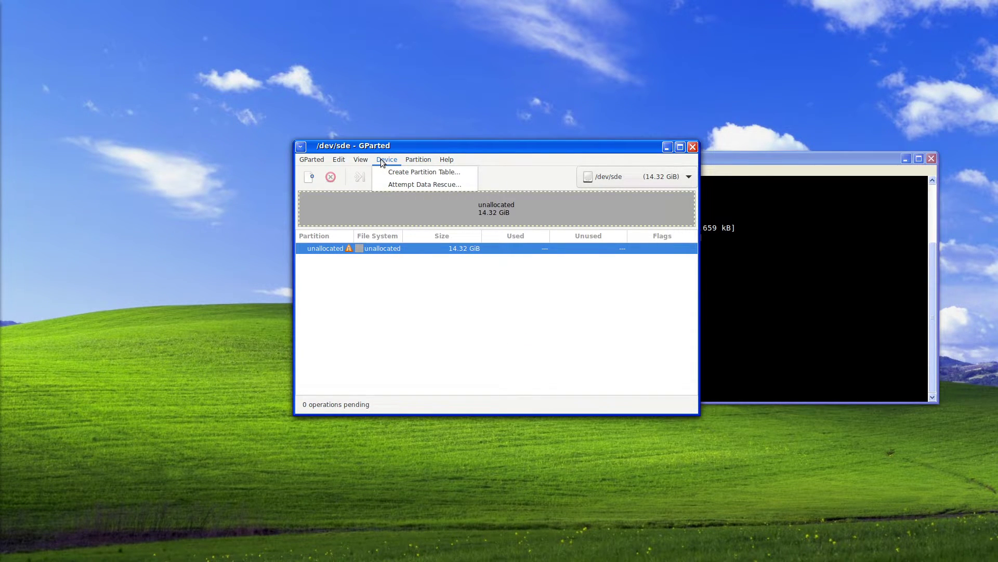
Create a gpt partition table on /dev/sde, ignoring the Libparted kernel notification error.
{"action": "left_click", "coordinate": [401, 173]}
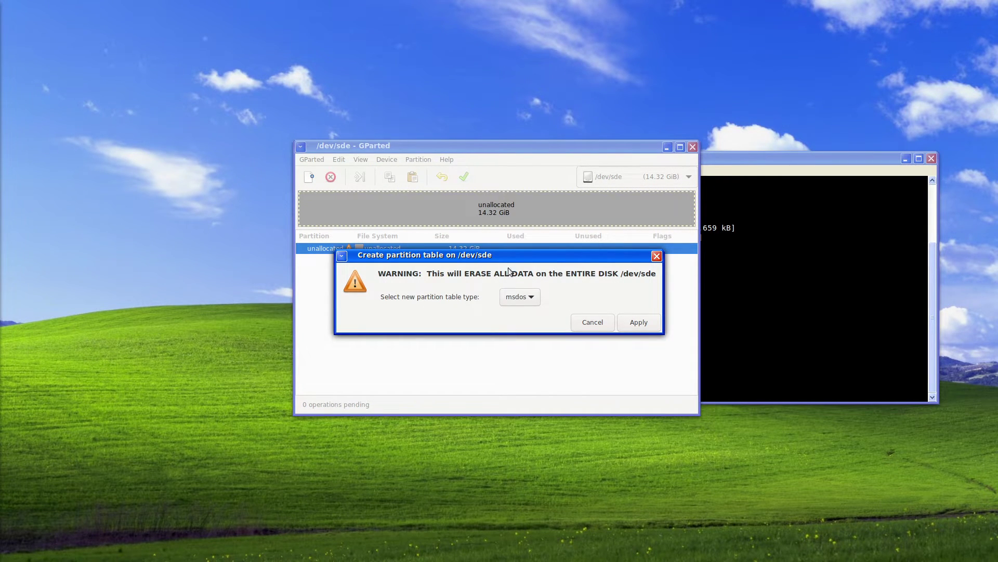
{"action": "left_click", "coordinate": [520, 297]}
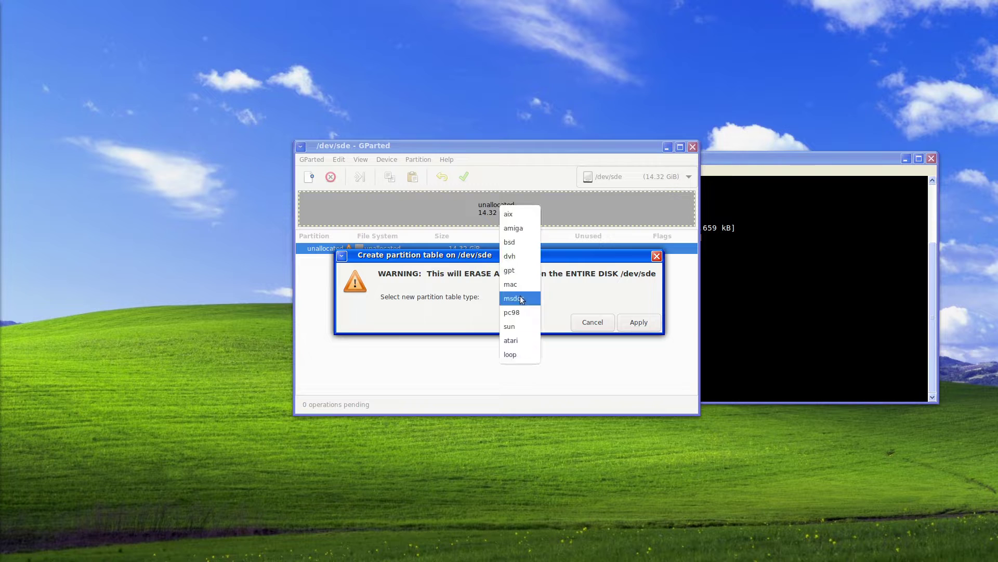
{"action": "left_click", "coordinate": [576, 293]}
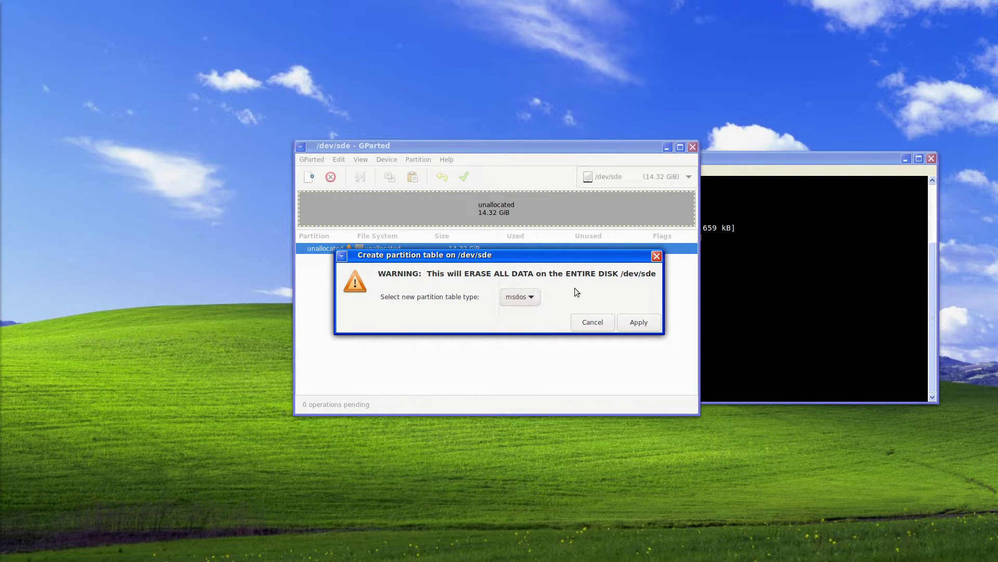
{"action": "left_click", "coordinate": [511, 297]}
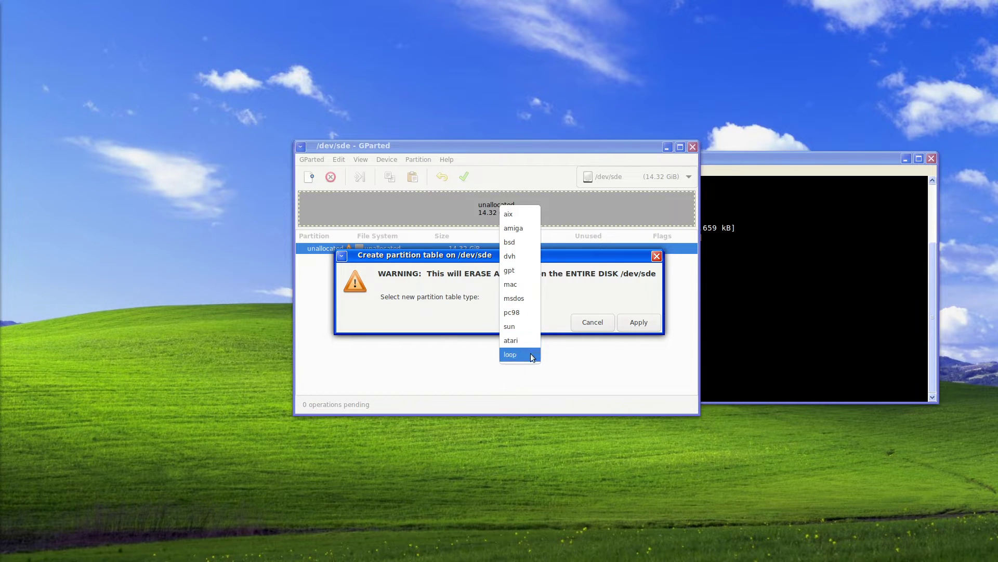
{"action": "left_click", "coordinate": [531, 272]}
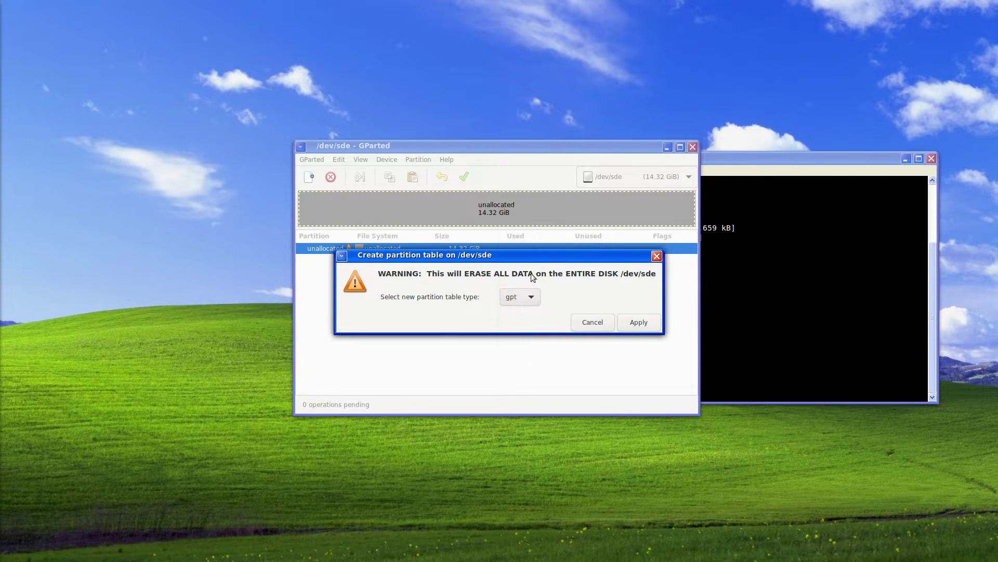
{"action": "left_click", "coordinate": [642, 323]}
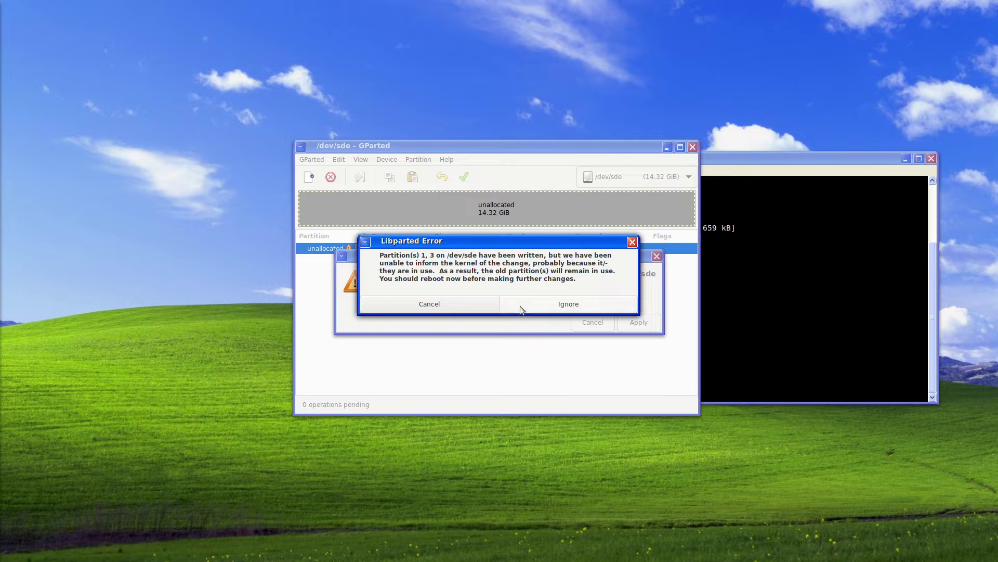
{"action": "left_click", "coordinate": [521, 308]}
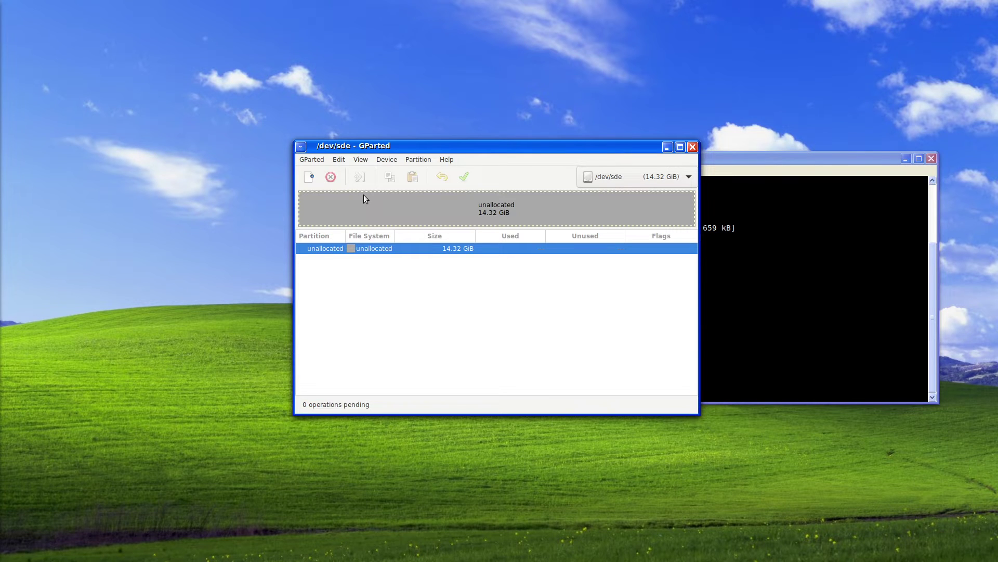
Queue a new 4096 MiB partition named 'Subscribe' at the start of the unallocated space.
{"action": "right_click", "coordinate": [466, 249]}
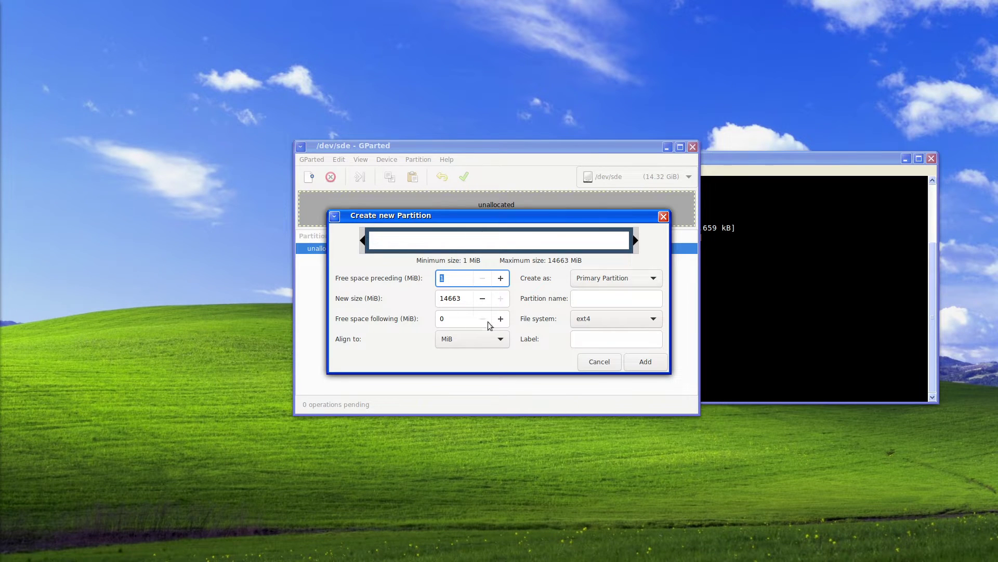
{"action": "double_click", "coordinate": [447, 298]}
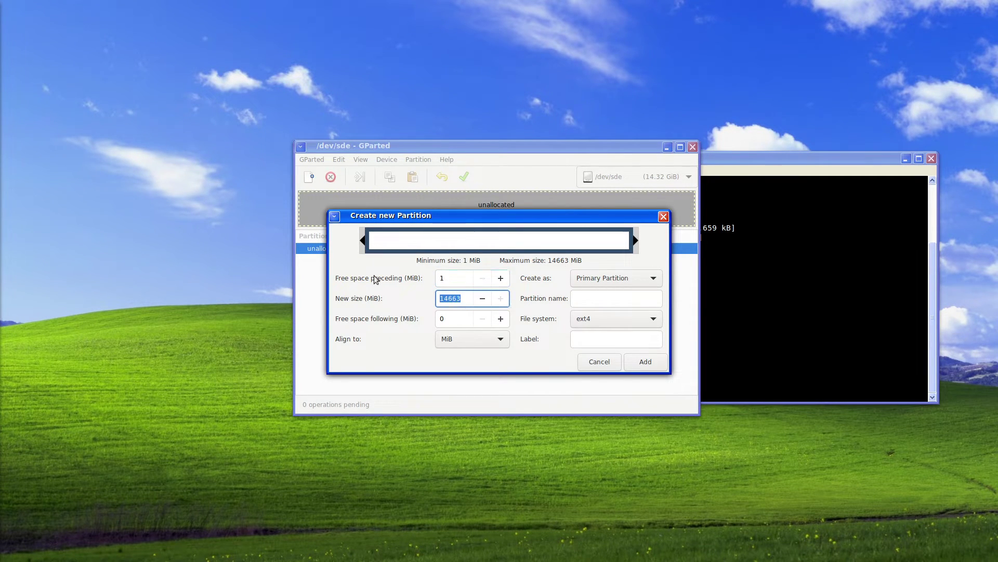
{"action": "type", "text": "4096"}
{"action": "left_click", "coordinate": [589, 299]}
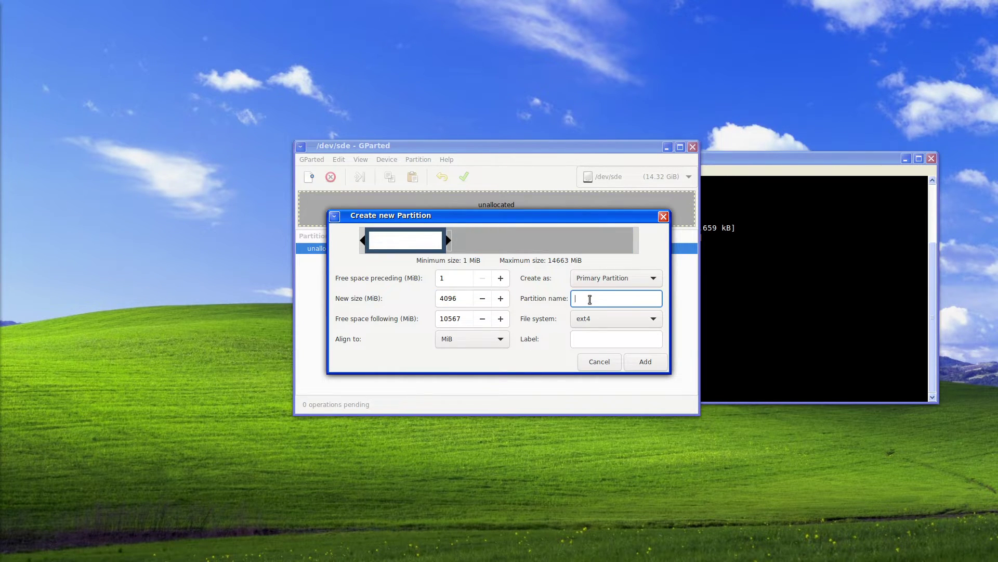
{"action": "type", "text": "SUbsc"}
{"action": "key", "text": "BackSpace"}
{"action": "key", "text": "BackSpace"}
{"action": "key", "text": "BackSpace"}
{"action": "key", "text": "BackSpace"}
{"action": "type", "text": "ubscribe"}
{"action": "left_click", "coordinate": [650, 358]}
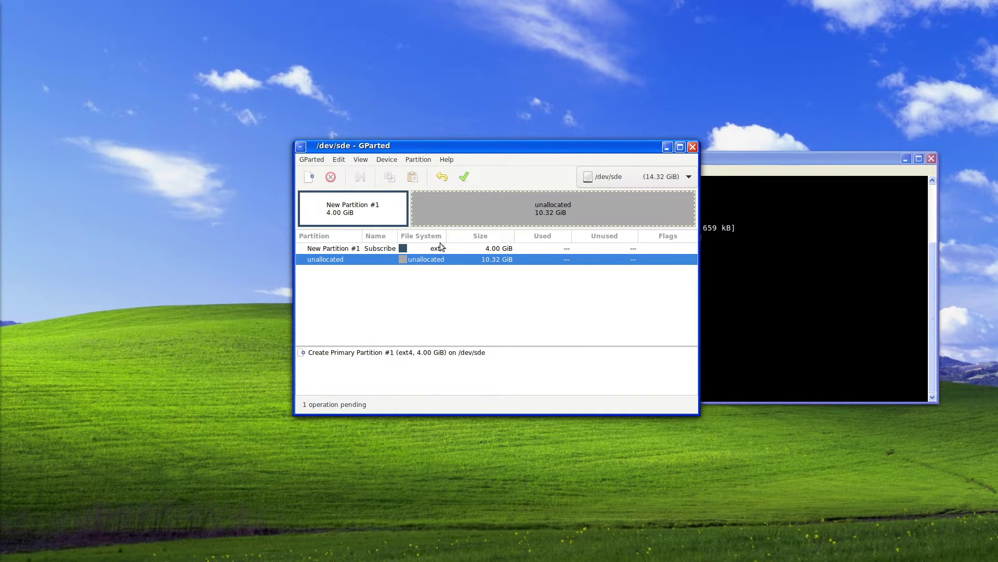
Apply the pending Subscribe partition, ignoring each Libparted error and acknowledging the failure notice.
{"action": "left_click", "coordinate": [465, 177]}
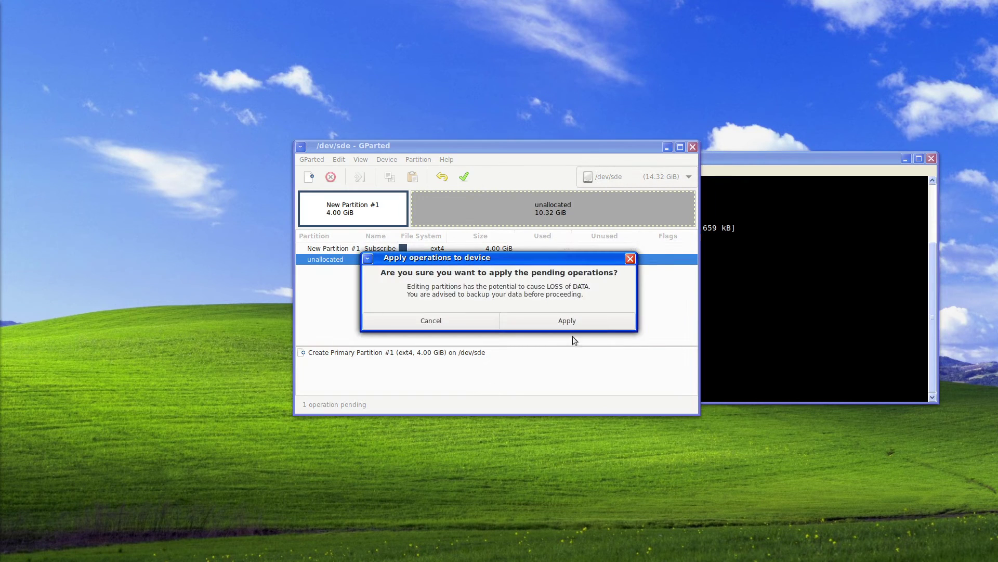
{"action": "key", "text": "Escape"}
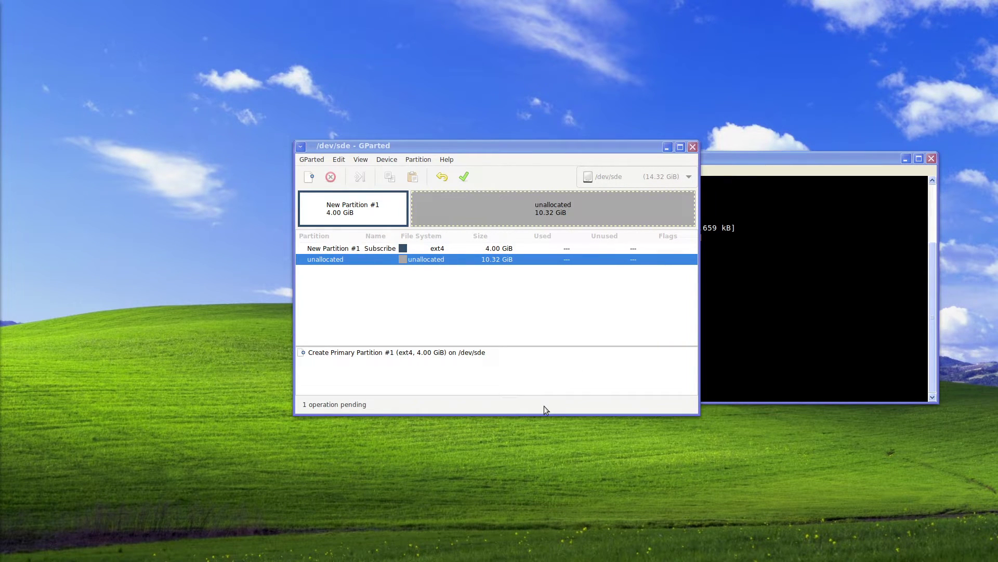
{"action": "left_click", "coordinate": [570, 307]}
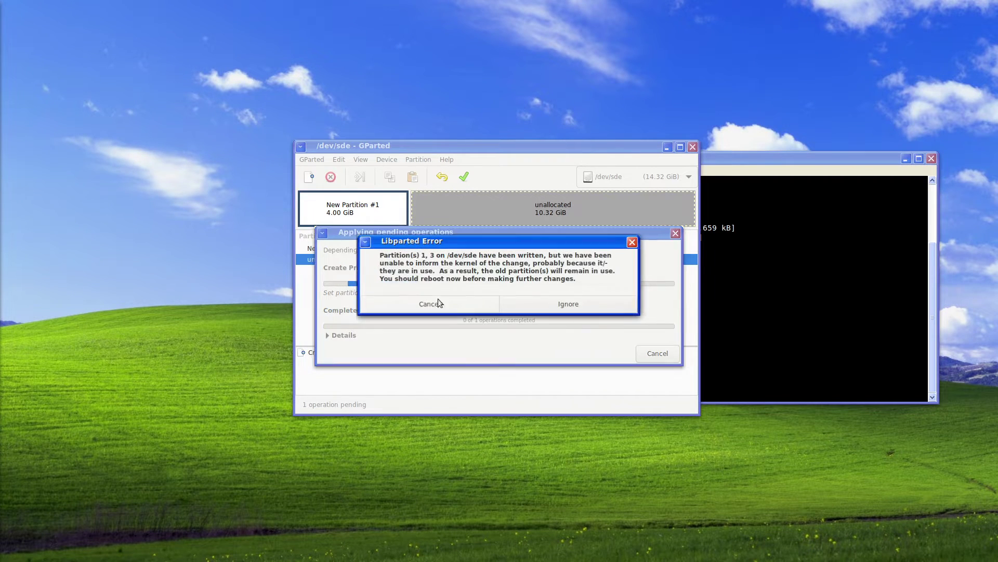
{"action": "left_click", "coordinate": [544, 304]}
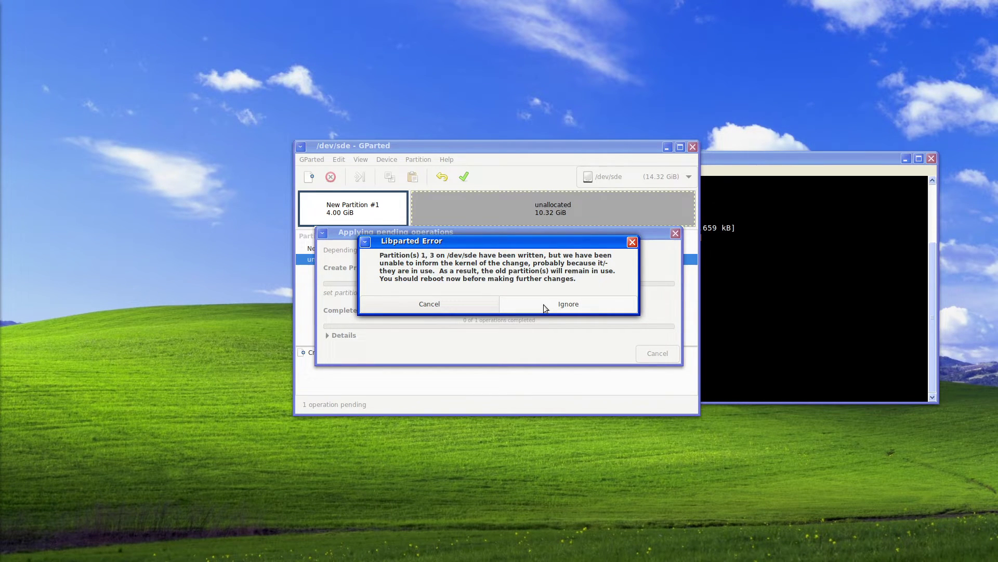
{"action": "left_click", "coordinate": [544, 304]}
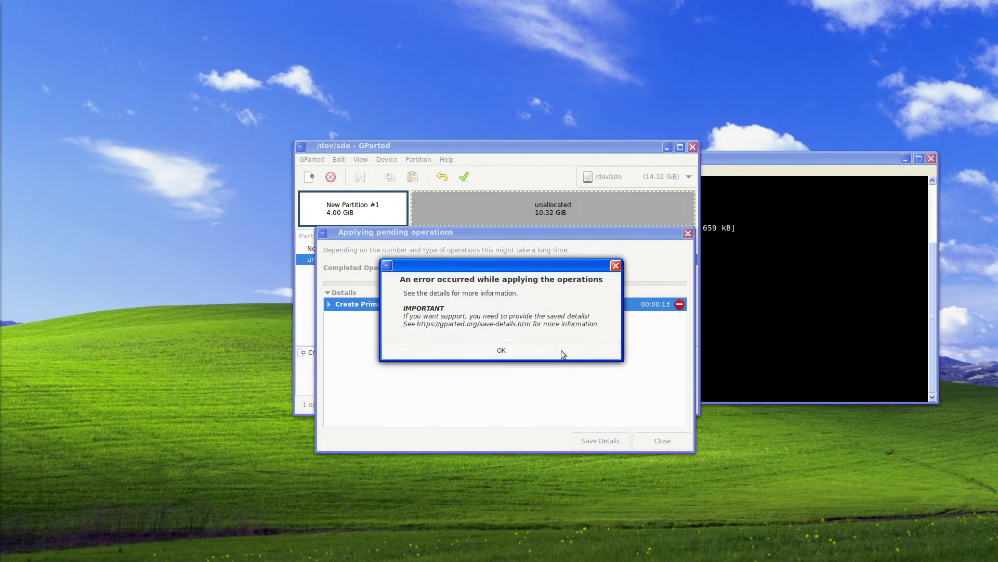
{"action": "key", "text": "Return"}
Close the operations window, ignore the rescan error, and select /dev/sde1.
{"action": "left_click", "coordinate": [665, 441]}
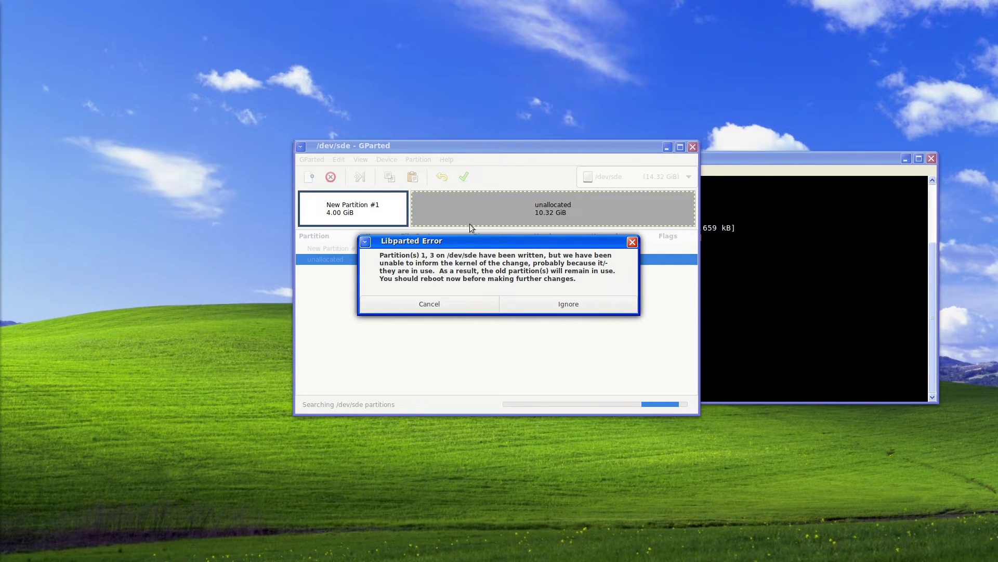
{"action": "left_click", "coordinate": [578, 304]}
{"action": "left_click", "coordinate": [359, 211]}
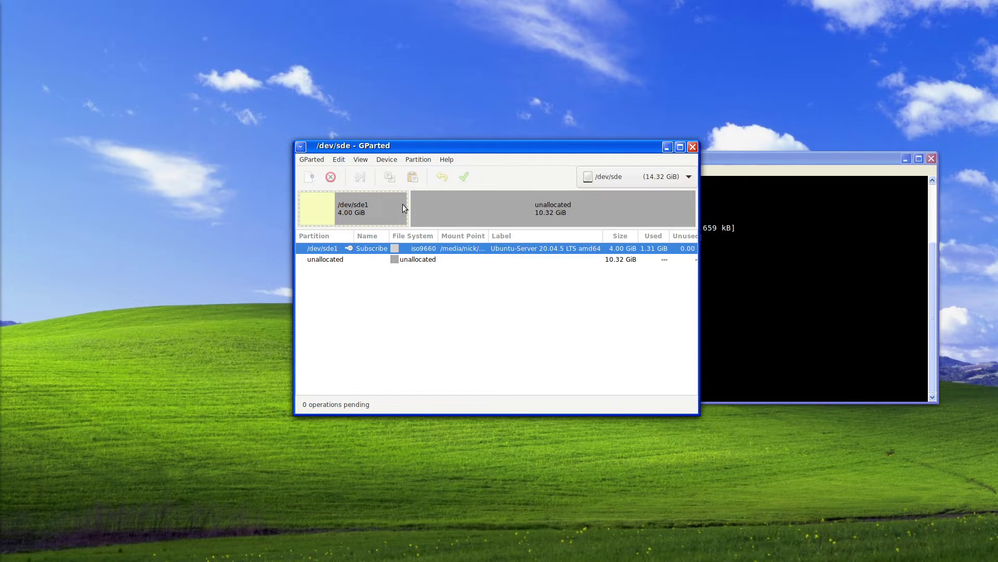
Refresh all devices via the GParted menu and switch the view to /dev/sde.
{"action": "left_click", "coordinate": [469, 217]}
{"action": "left_click", "coordinate": [379, 208]}
{"action": "left_click", "coordinate": [312, 160]}
{"action": "left_click", "coordinate": [325, 172]}
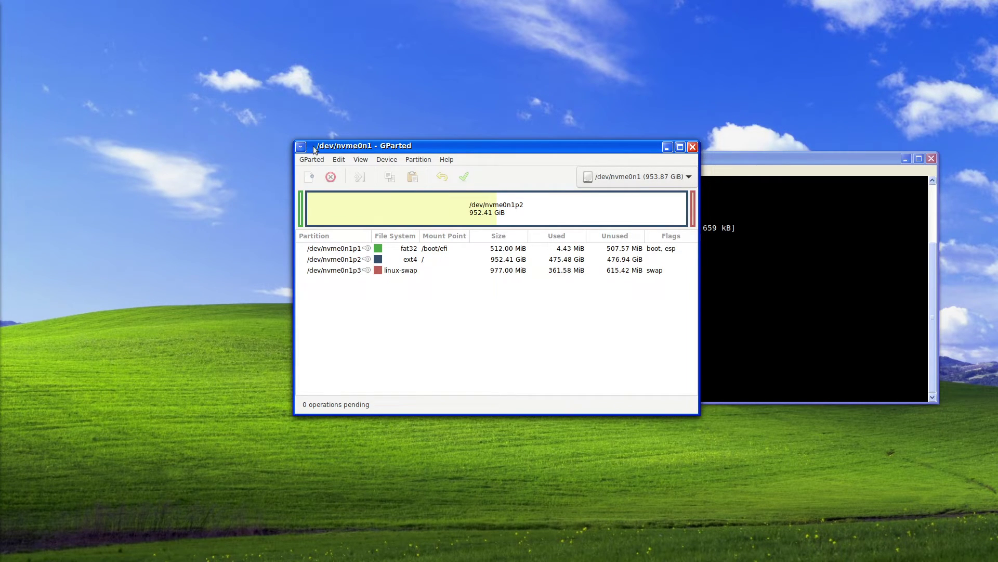
{"action": "left_click", "coordinate": [312, 159]}
{"action": "mouse_move", "coordinate": [316, 189]}
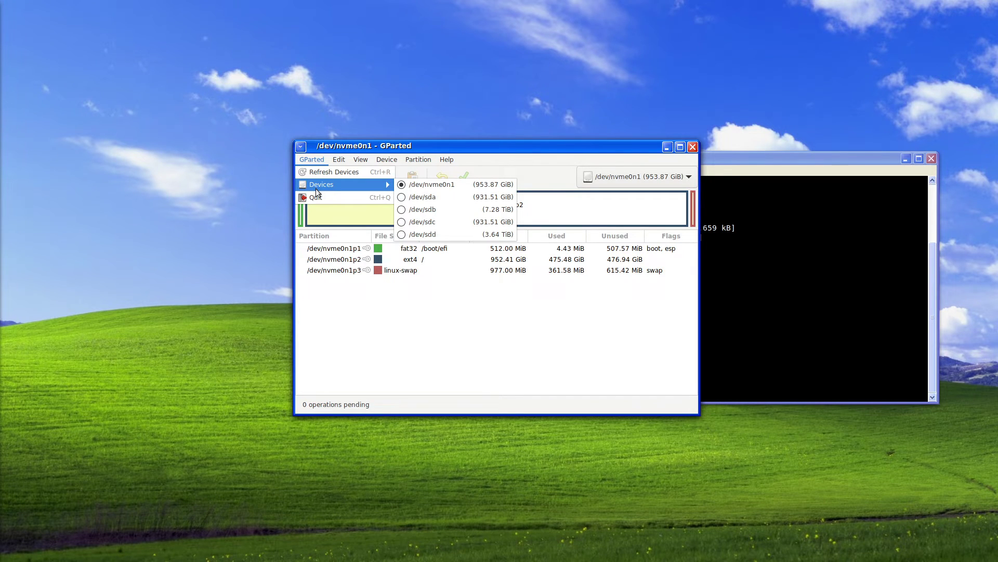
{"action": "left_click", "coordinate": [319, 173]}
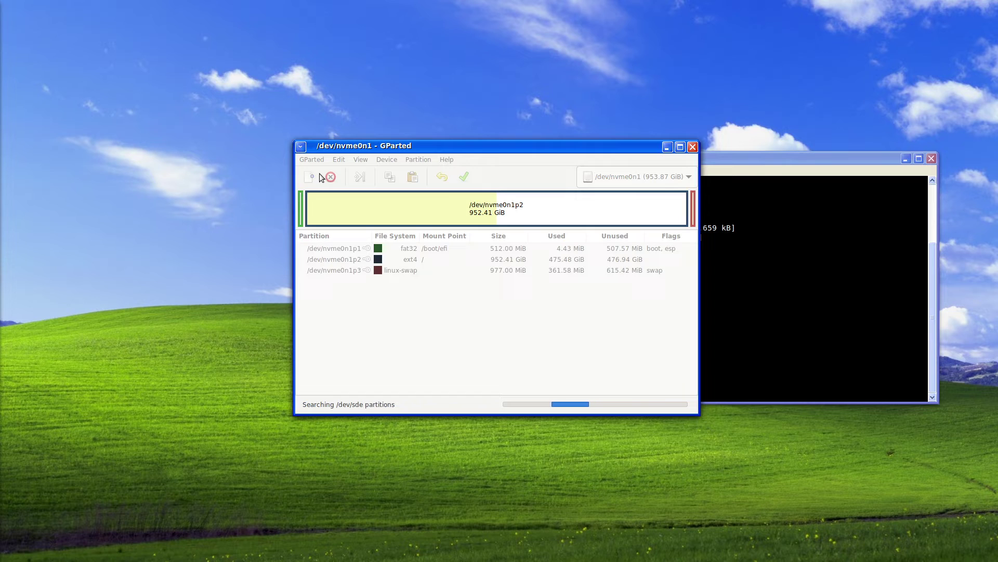
{"action": "left_click", "coordinate": [640, 177]}
{"action": "left_click", "coordinate": [647, 258]}
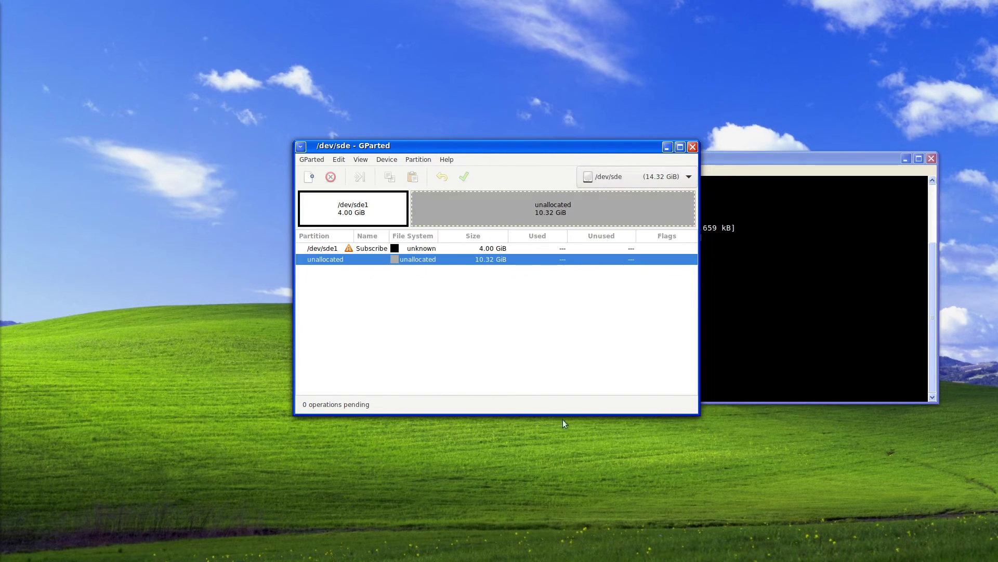
Add an ext4 partition named 'Thank you' in the 10.32 GiB free space and apply it.
{"action": "left_click", "coordinate": [376, 247]}
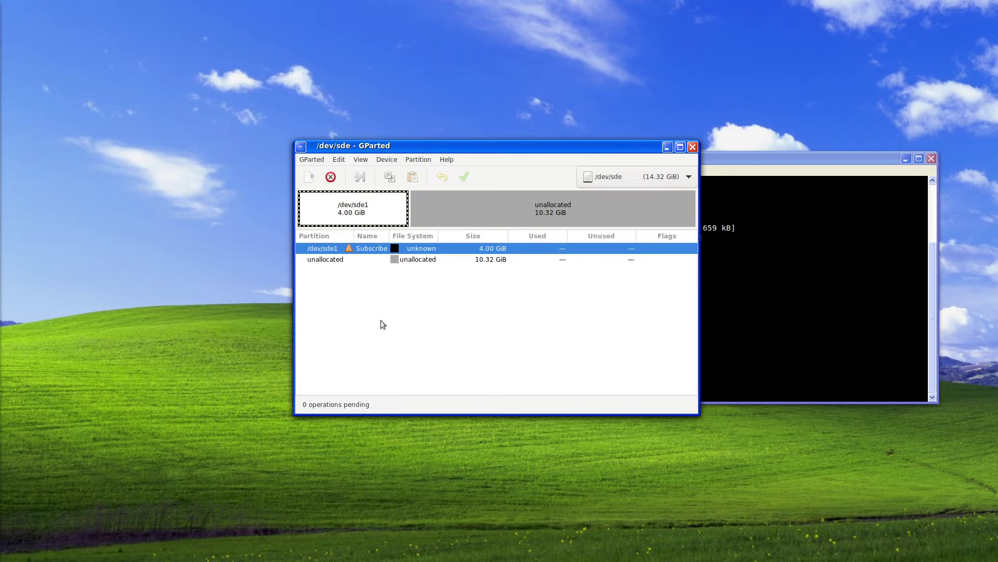
{"action": "left_click", "coordinate": [369, 260]}
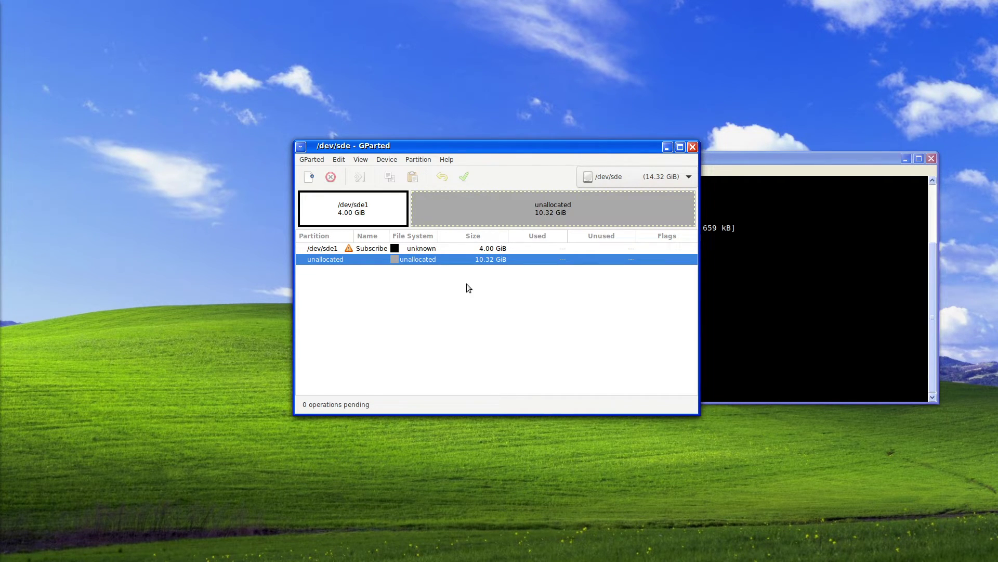
{"action": "right_click", "coordinate": [471, 260]}
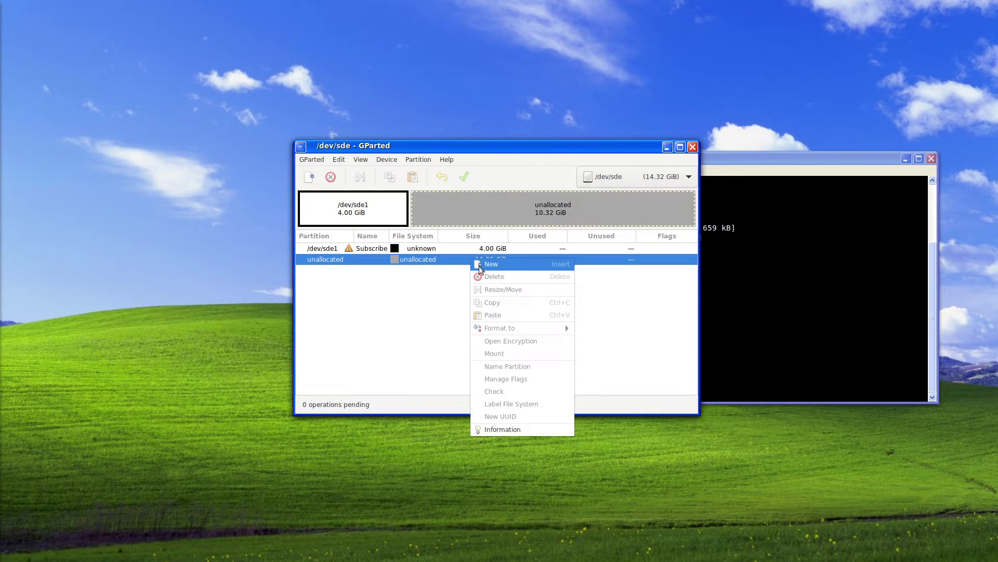
{"action": "left_click", "coordinate": [479, 267]}
{"action": "left_click", "coordinate": [630, 299]}
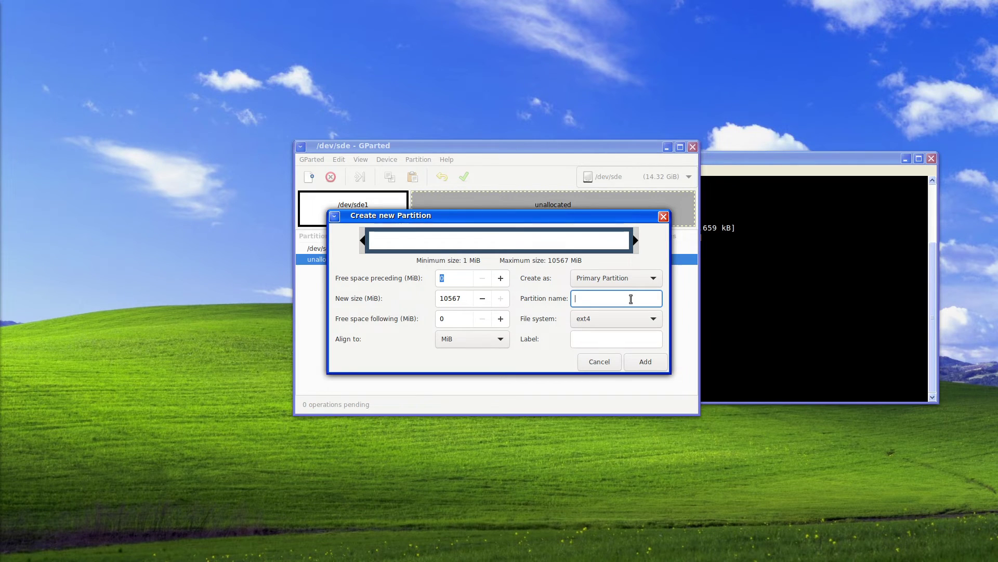
{"action": "type", "text": "Thank you"}
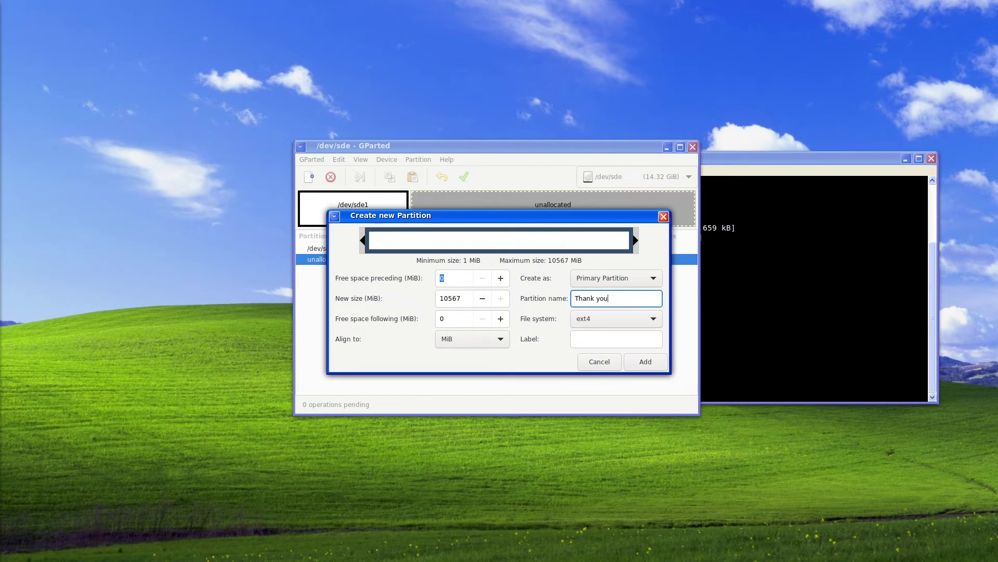
{"action": "left_click", "coordinate": [651, 367]}
{"action": "left_click", "coordinate": [464, 177]}
{"action": "left_click", "coordinate": [624, 325]}
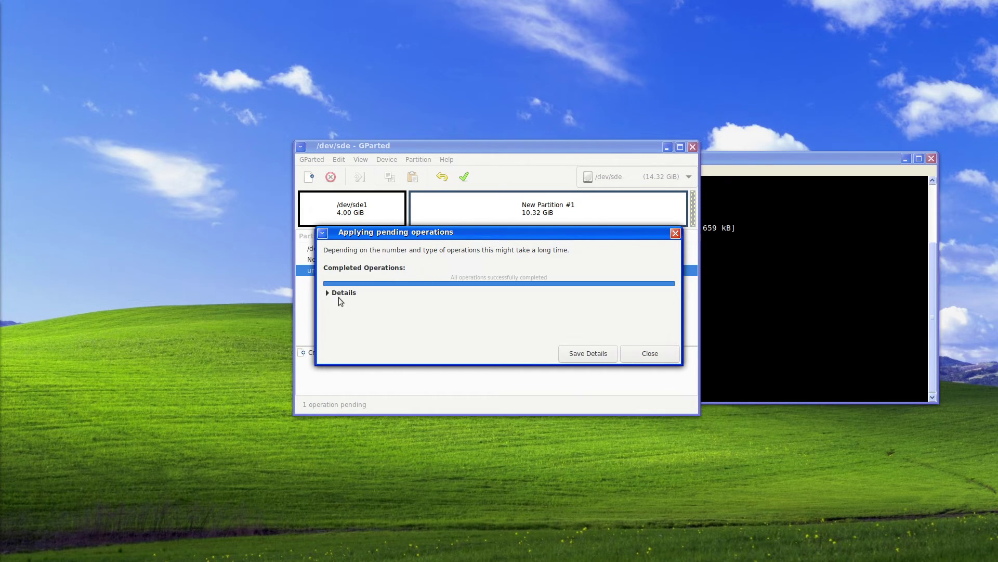
Expand the Create Primary Partition details in the operations report, then close it.
{"action": "left_click", "coordinate": [354, 295]}
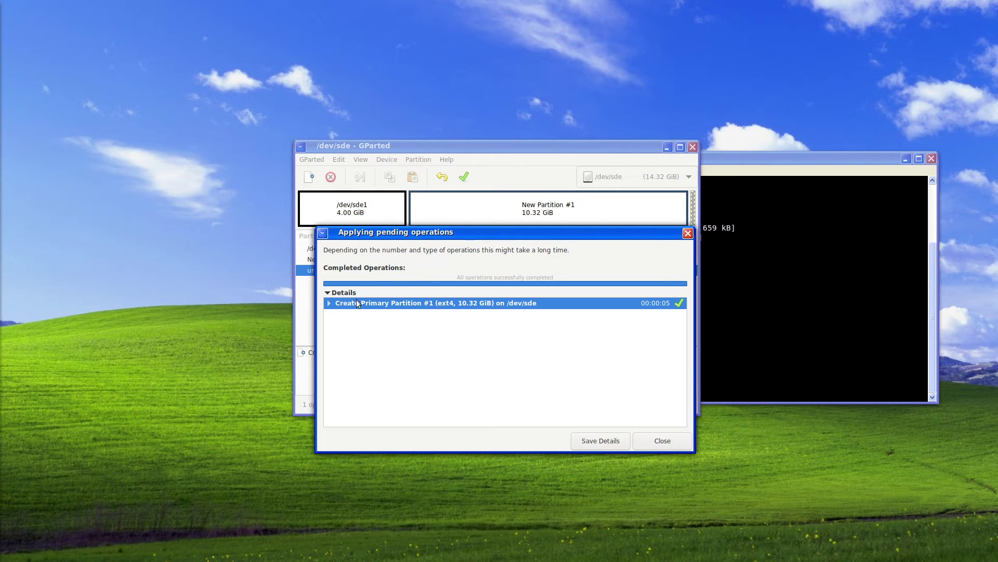
{"action": "left_click", "coordinate": [329, 302]}
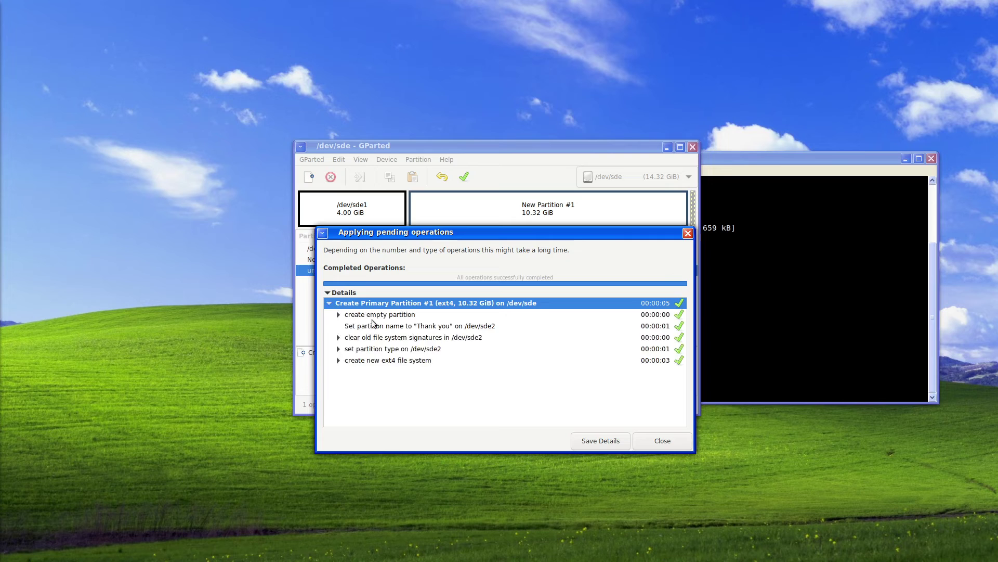
{"action": "left_click", "coordinate": [650, 443]}
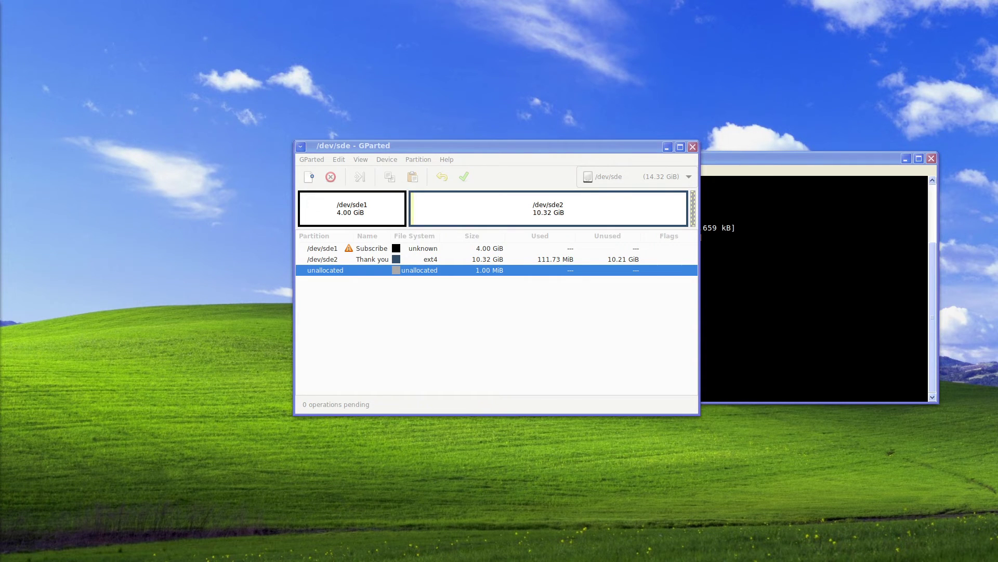
Move the Disks window up and browse the thumb drive's partitions and the other hard disks.
{"action": "left_click_drag", "start_coordinate": [803, 192], "coordinate": [560, 73]}
{"action": "left_click", "coordinate": [333, 183]}
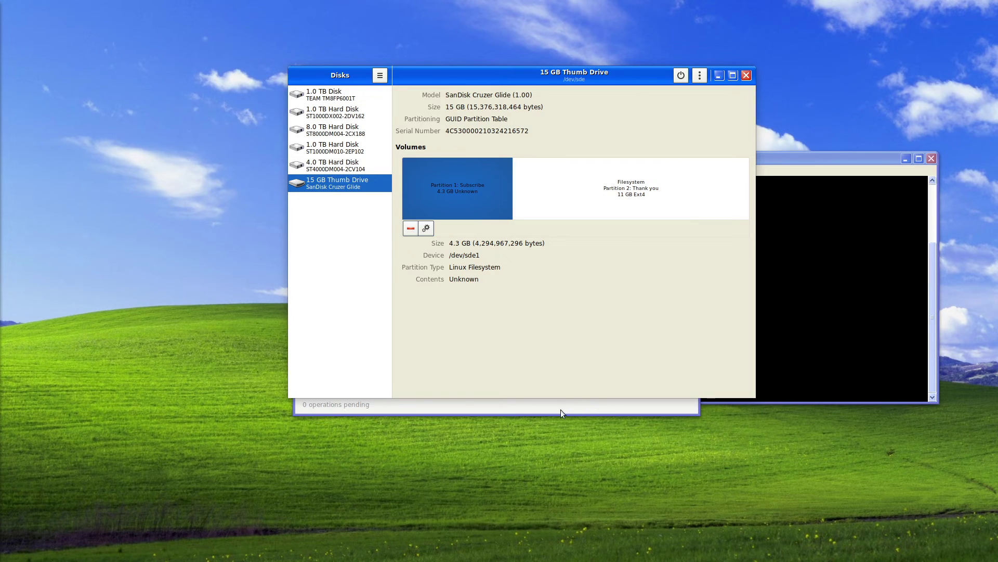
{"action": "left_click", "coordinate": [457, 161]}
{"action": "left_click", "coordinate": [649, 214]}
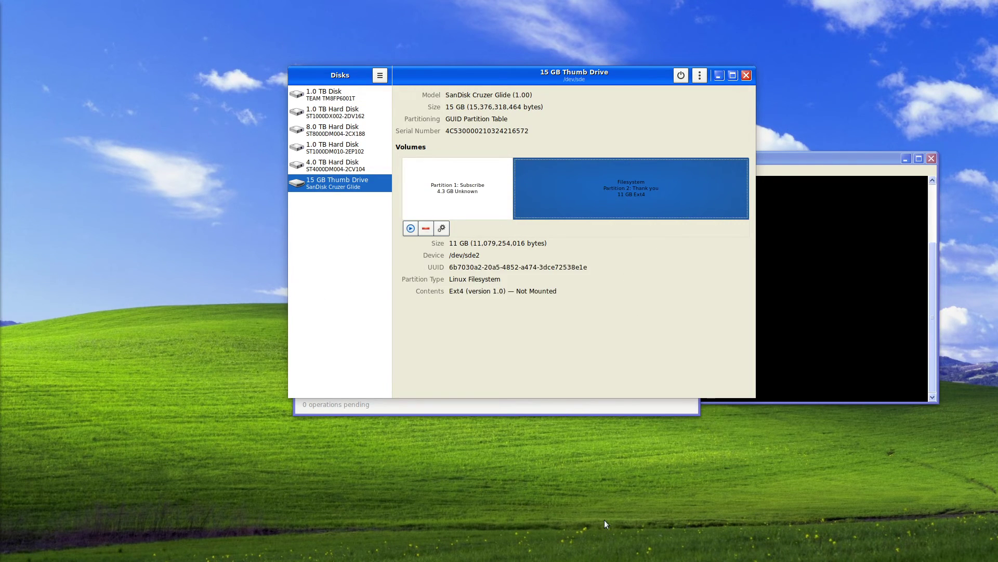
{"action": "left_click", "coordinate": [472, 179]}
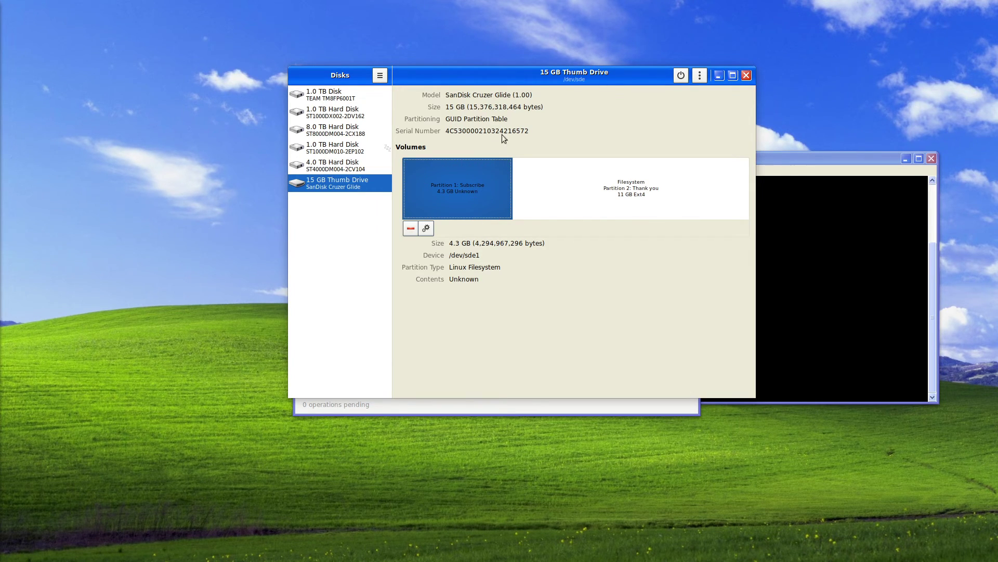
{"action": "left_click", "coordinate": [606, 192]}
{"action": "left_click", "coordinate": [452, 196]}
{"action": "left_click", "coordinate": [344, 166]}
{"action": "key", "text": "Up"}
{"action": "key", "text": "Up"}
{"action": "key", "text": "Up"}
{"action": "key", "text": "Up"}
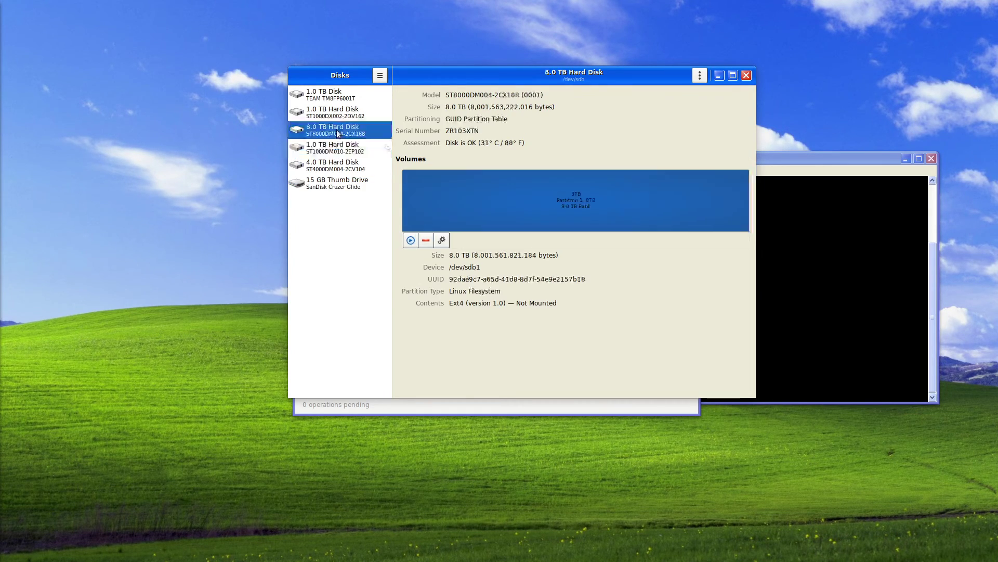
{"action": "left_click", "coordinate": [353, 145]}
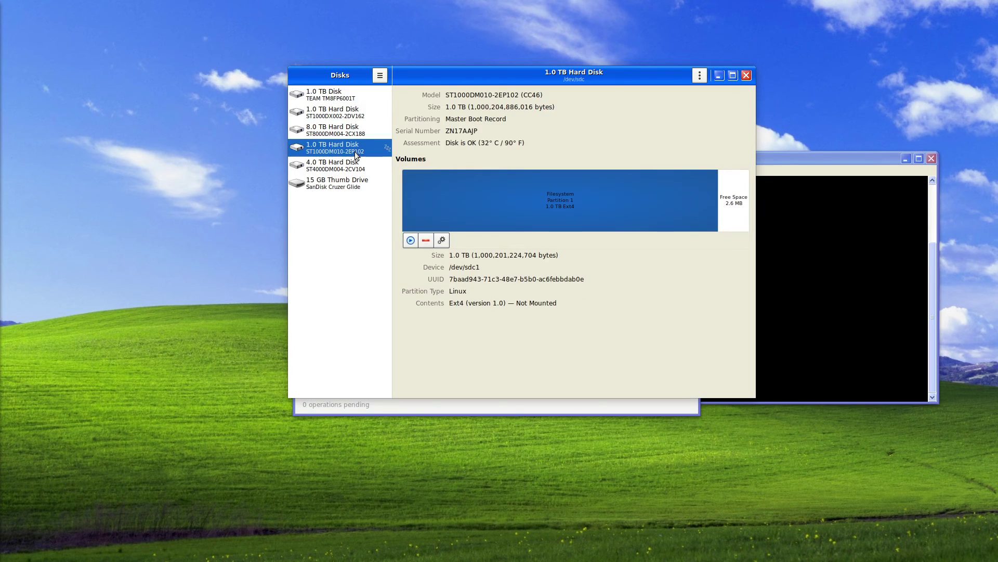
{"action": "left_click", "coordinate": [346, 191]}
Mount the Thank you partition (Partition 2) on the 15 GB Thumb Drive.
{"action": "left_click", "coordinate": [632, 198]}
{"action": "left_click", "coordinate": [488, 188]}
{"action": "left_click", "coordinate": [648, 176]}
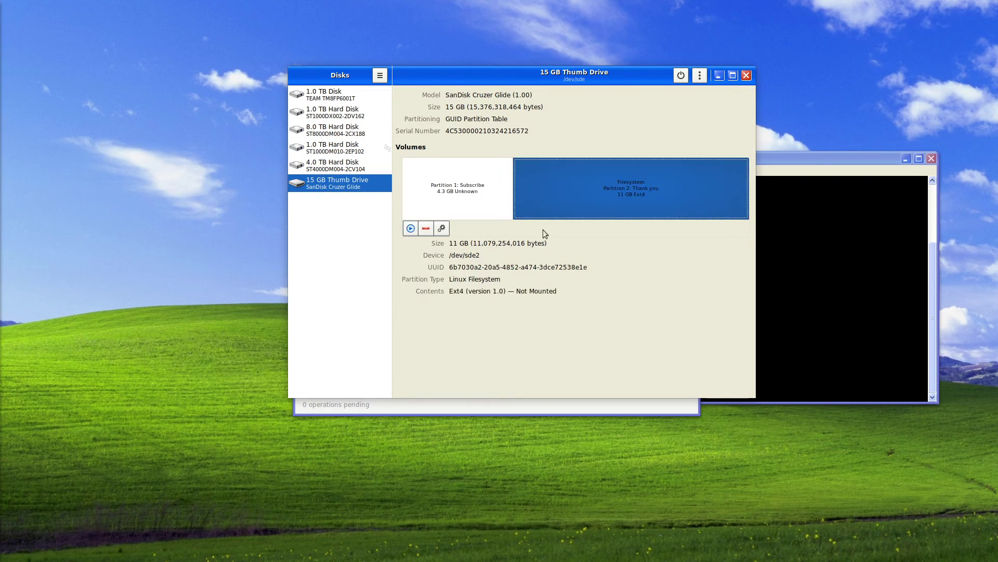
{"action": "left_click", "coordinate": [414, 231]}
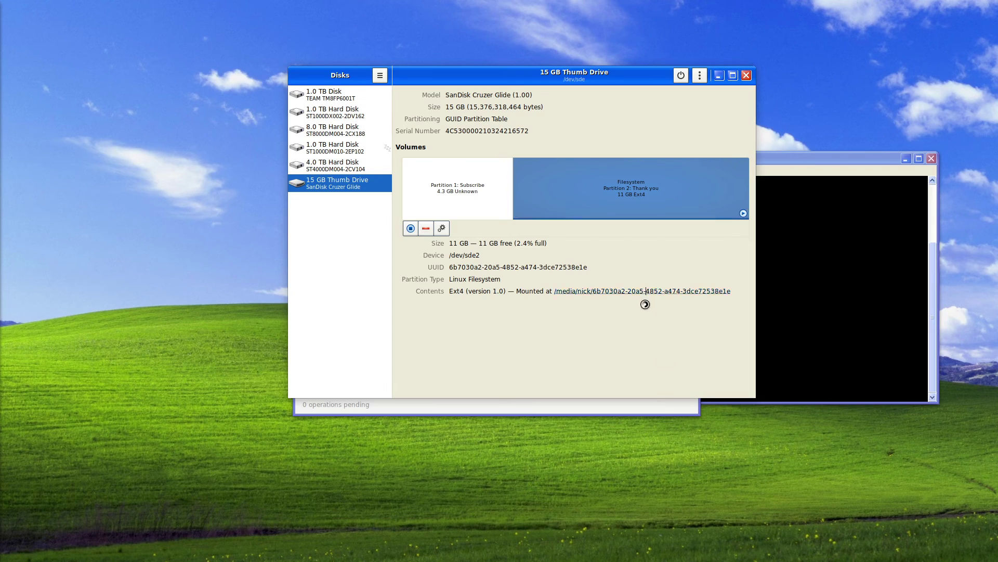
Open the mounted Thank you folder, close the file manager, and raise the terminal window.
{"action": "left_click", "coordinate": [646, 292]}
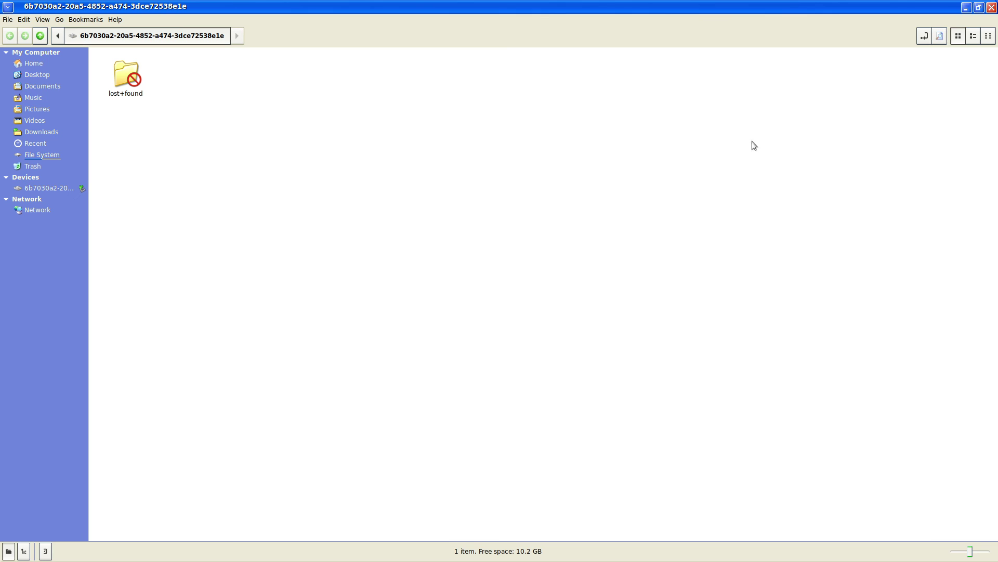
{"action": "left_click", "coordinate": [990, 7]}
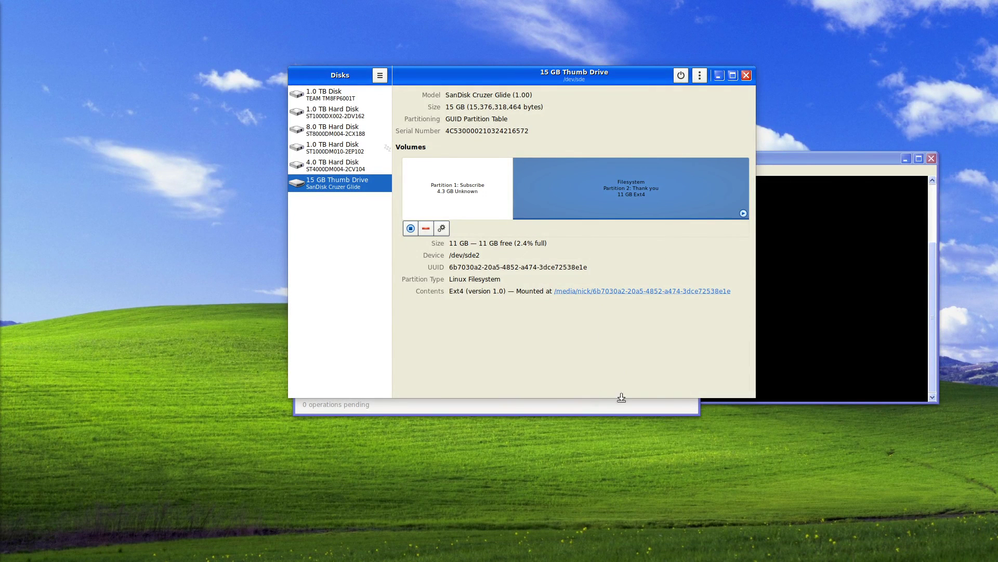
{"action": "left_click", "coordinate": [793, 285]}
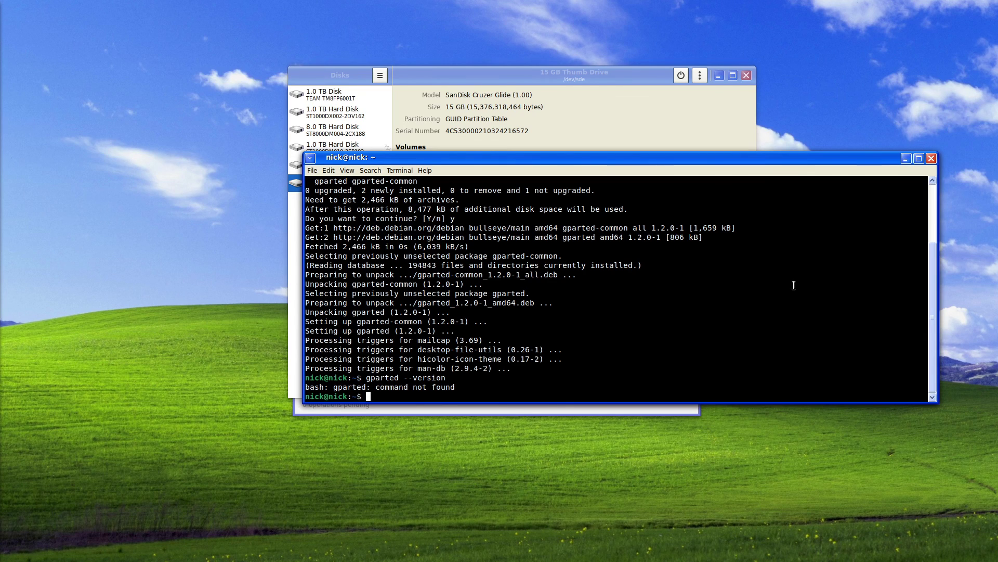